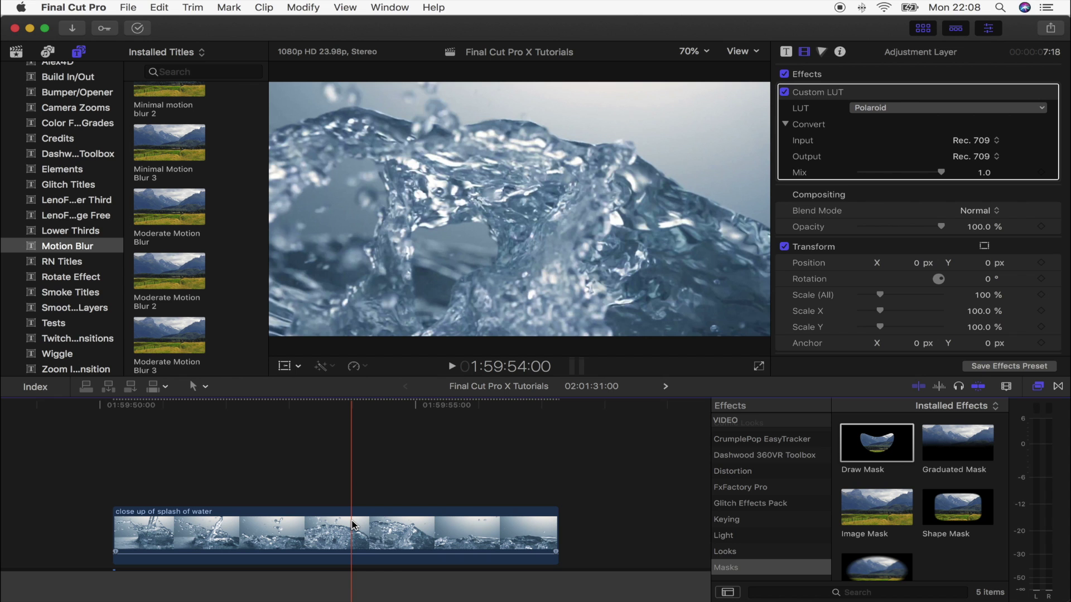
Park the playhead on the rising-droplet frame at 01:59:55:08 and select the splash clip.
click(439, 411)
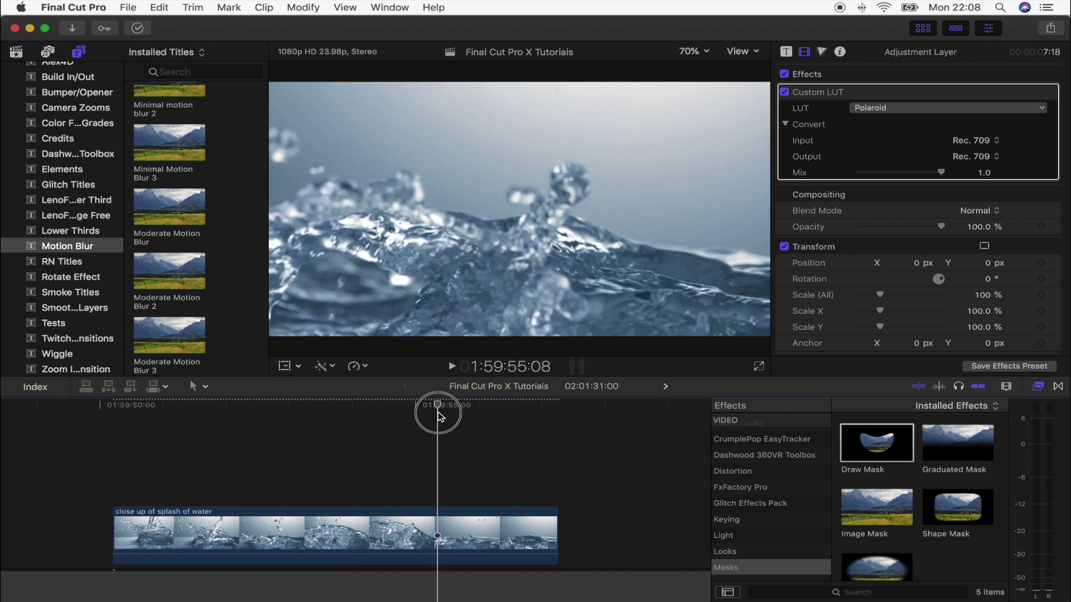
drag(440, 416, 438, 415)
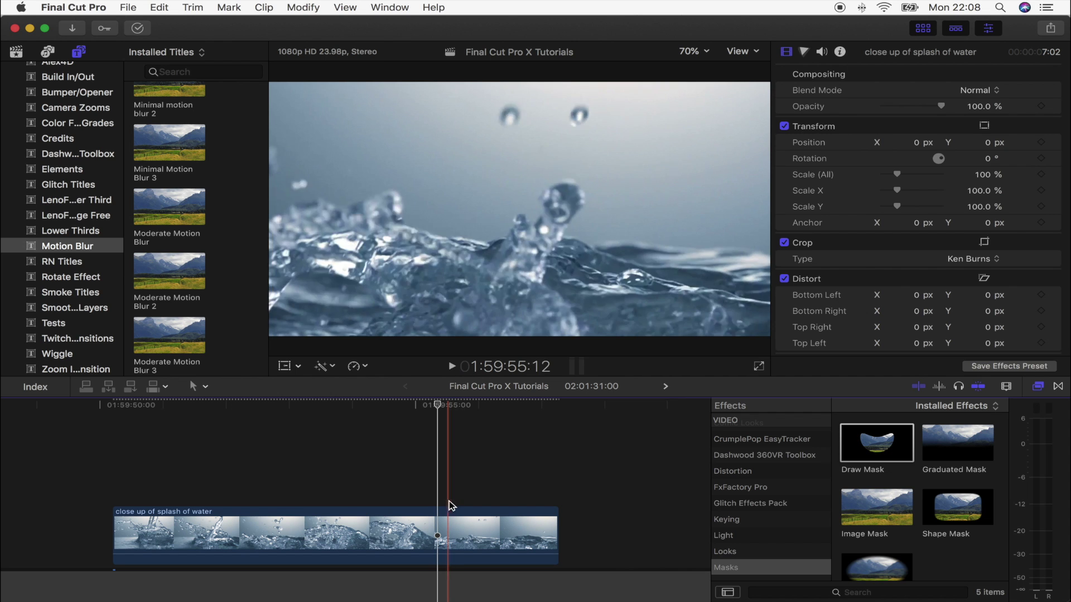
scroll(440, 502, down, 1)
scroll(438, 506, down, 1)
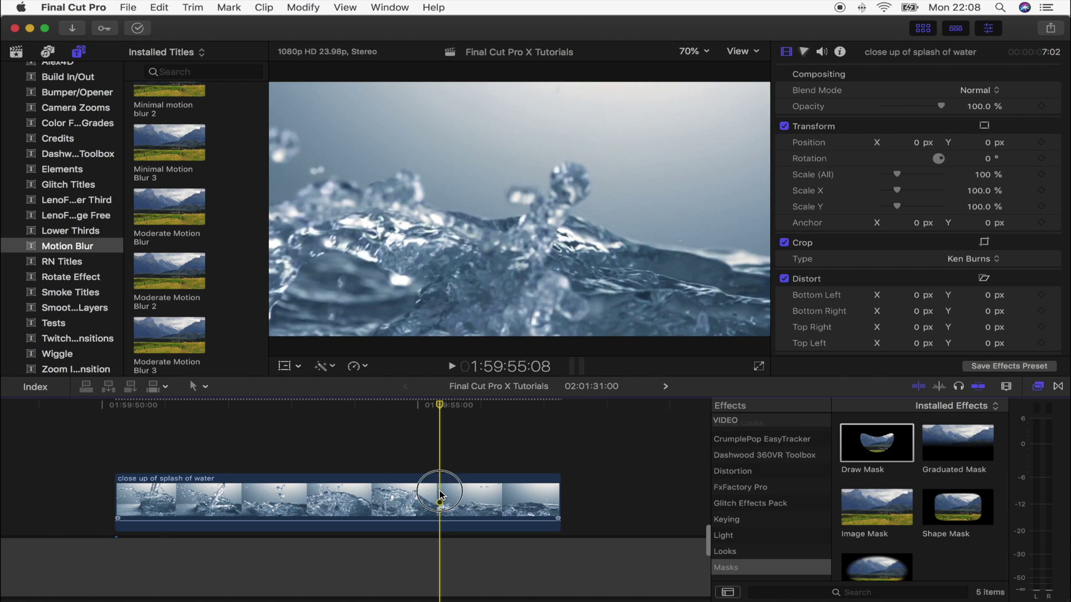
click(440, 495)
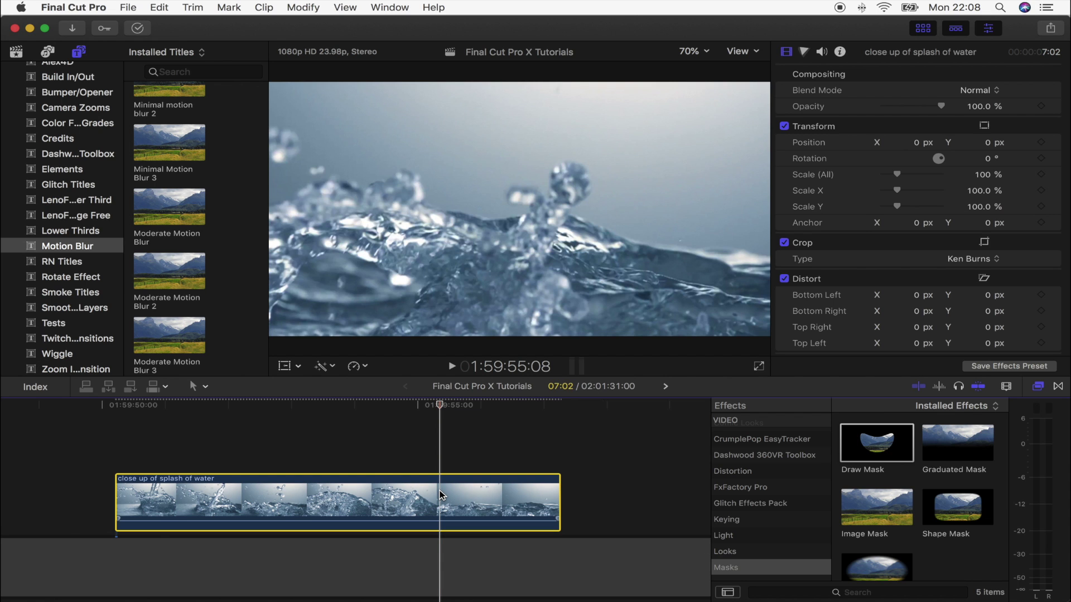
Split the speed at the droplet frame, slow the second section, and apply Optical Flow.
key(shift+b)
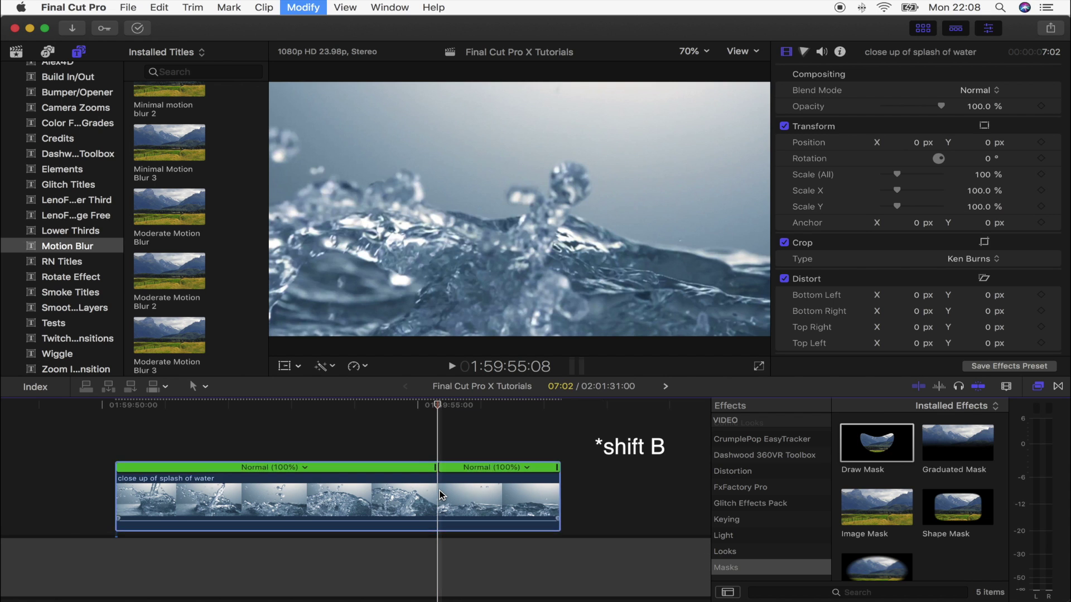
drag(556, 467, 597, 468)
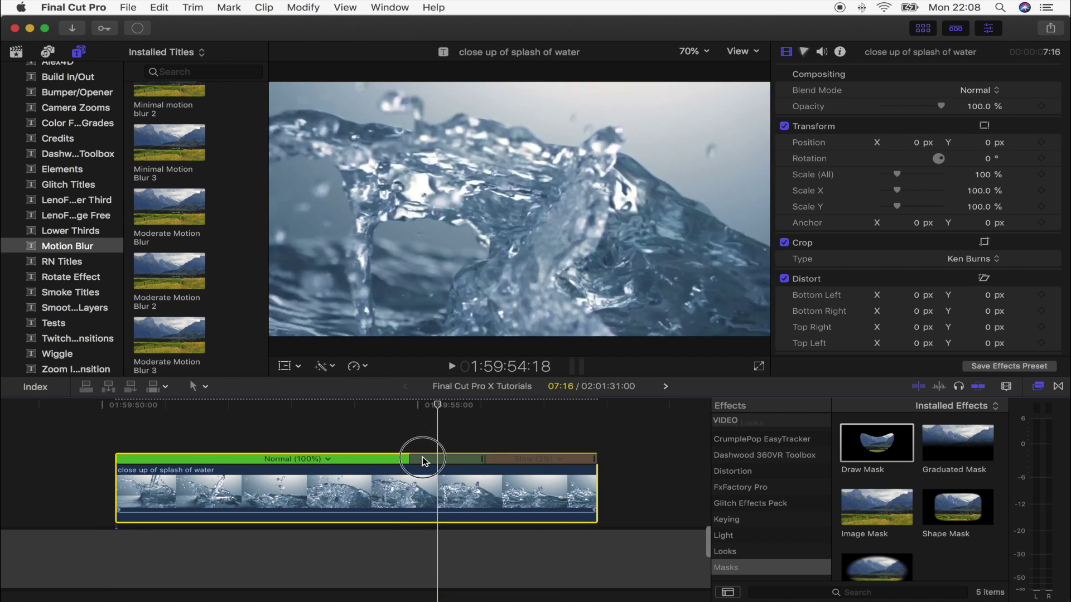
click(353, 365)
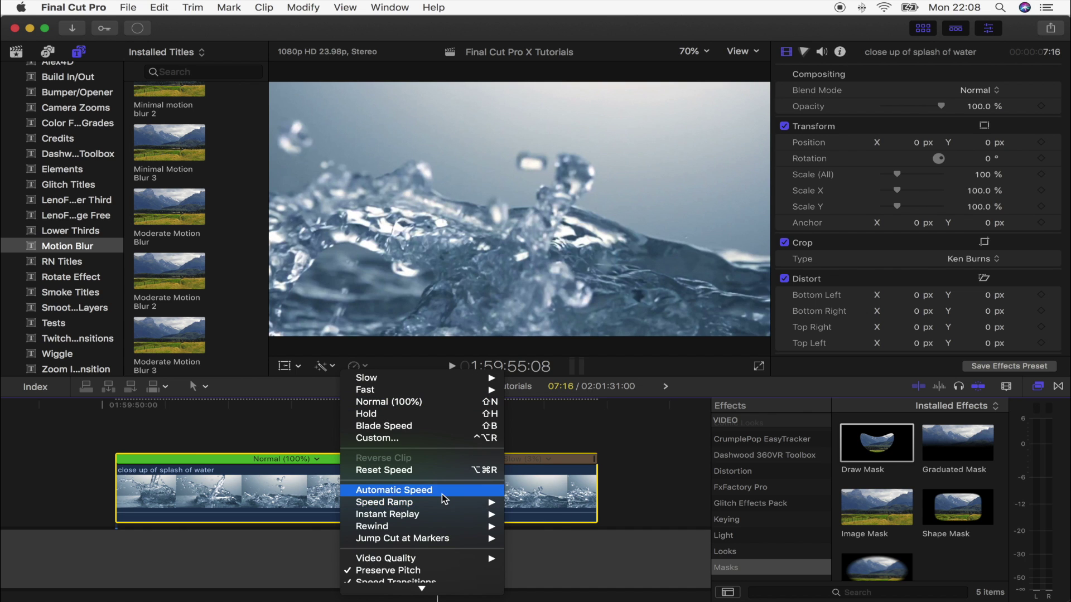
mouse_move(411, 560)
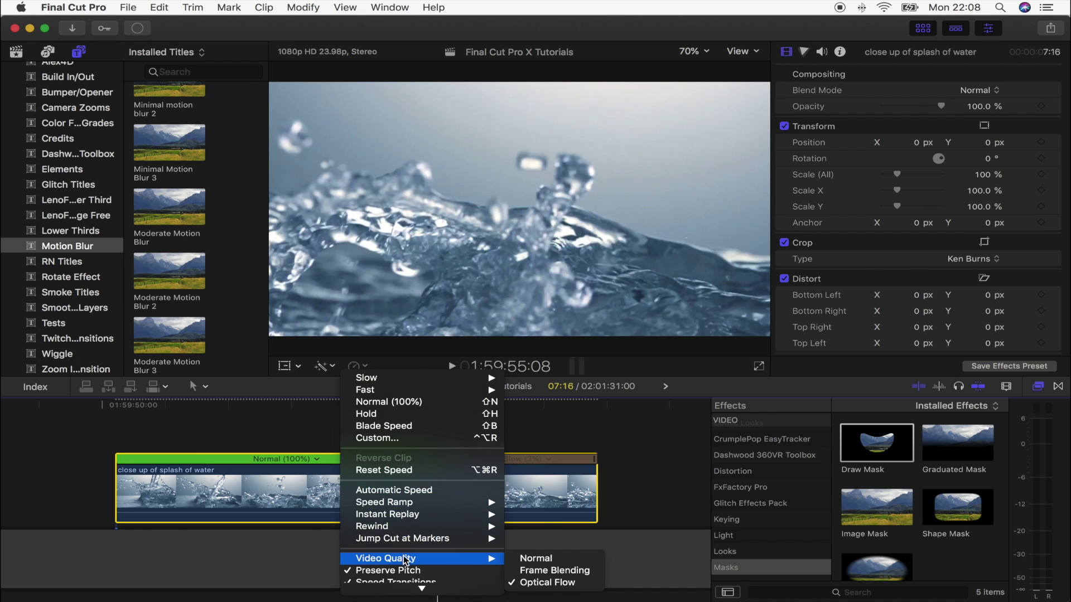
click(538, 583)
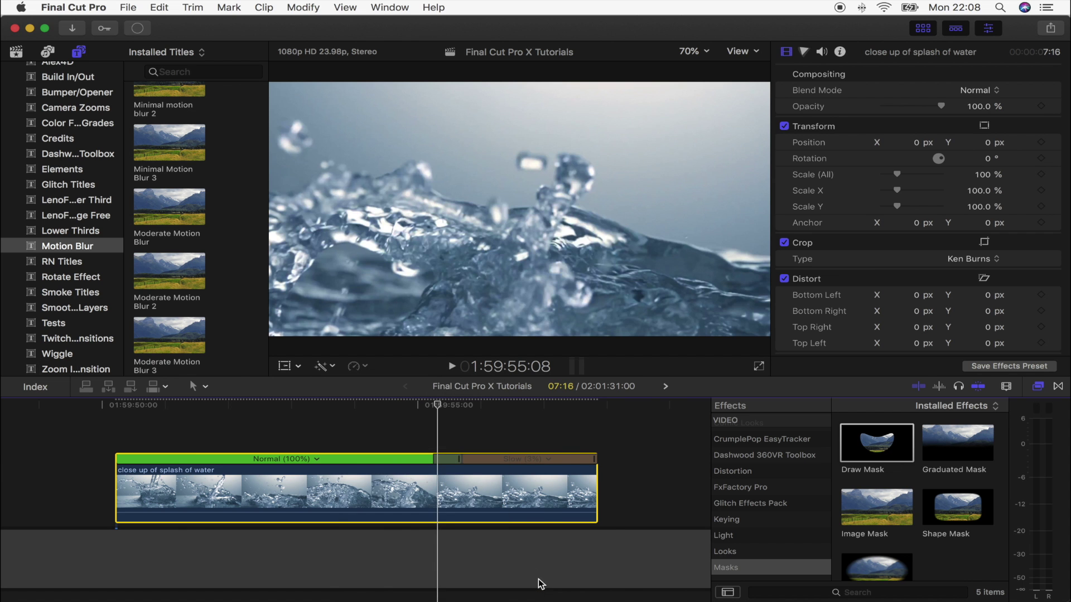
key(space)
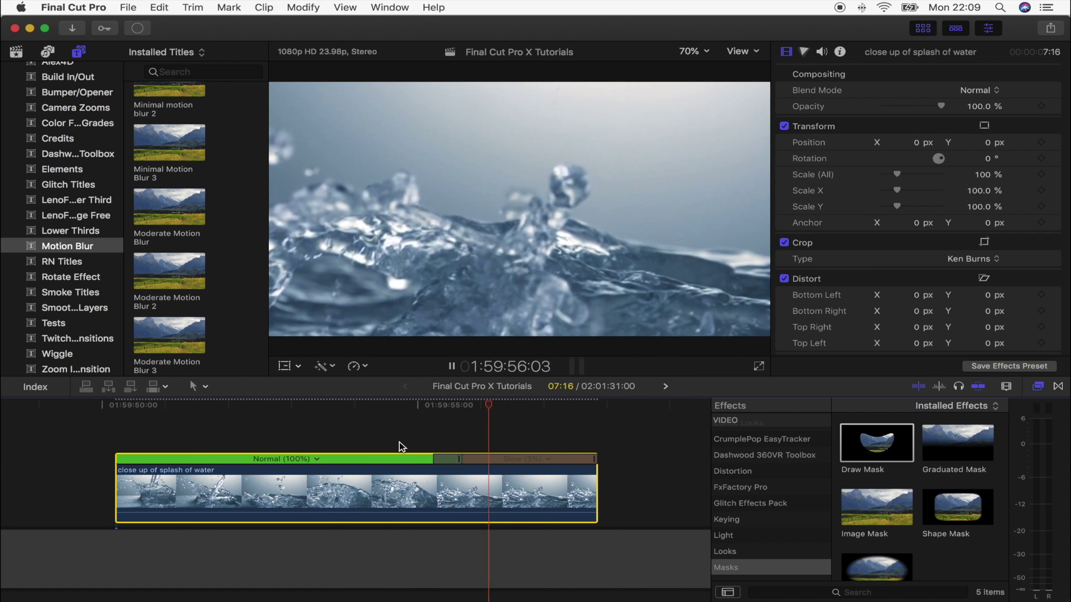
key(space)
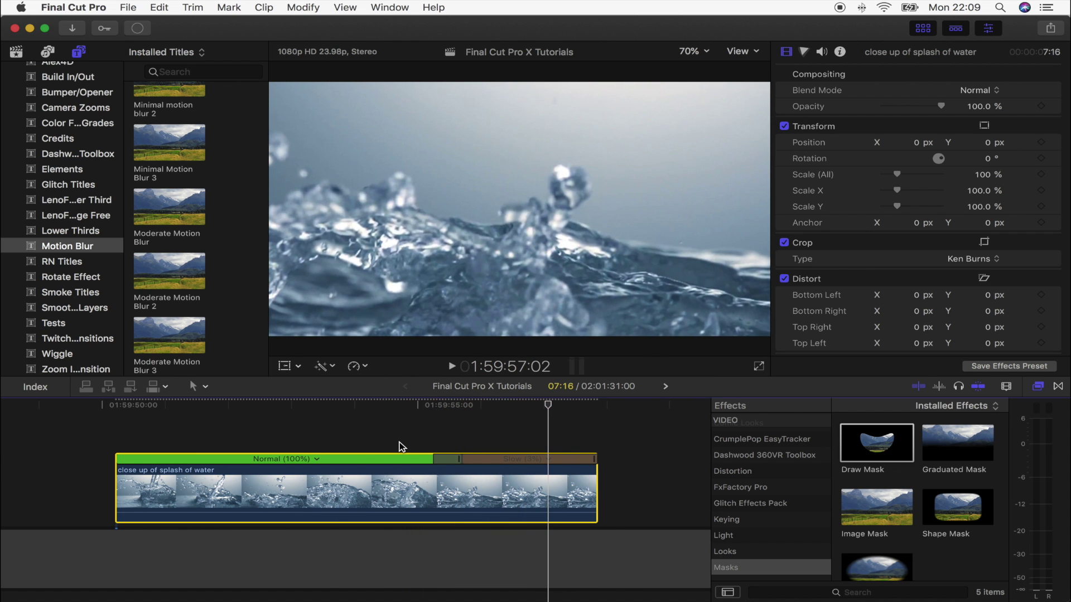
Trim the clip's end at 01:59:56:19 for a 06:12 duration and play it back.
drag(548, 405, 530, 413)
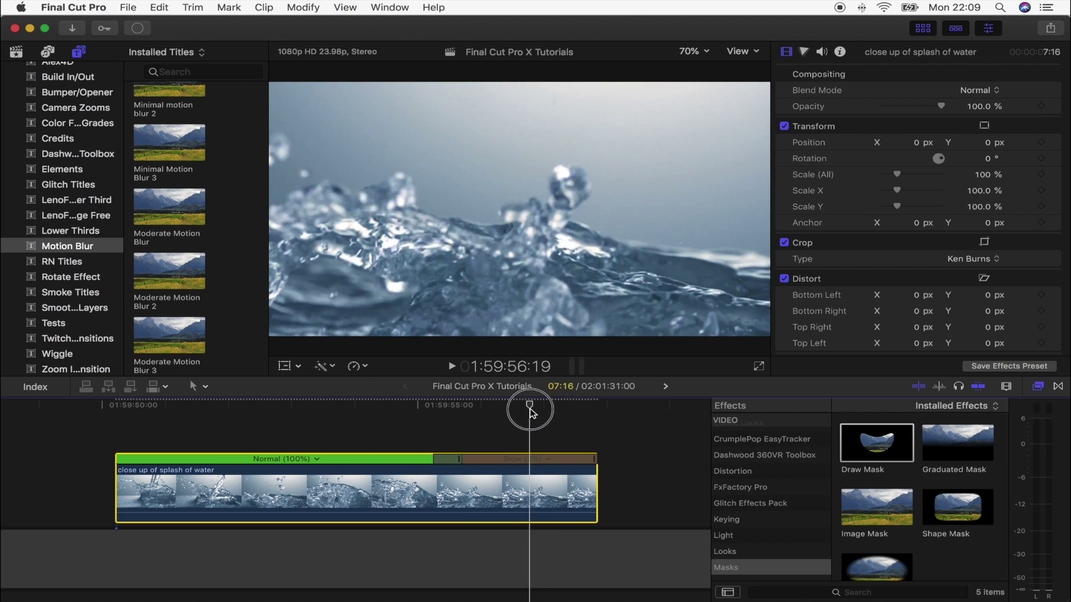
drag(596, 488, 526, 489)
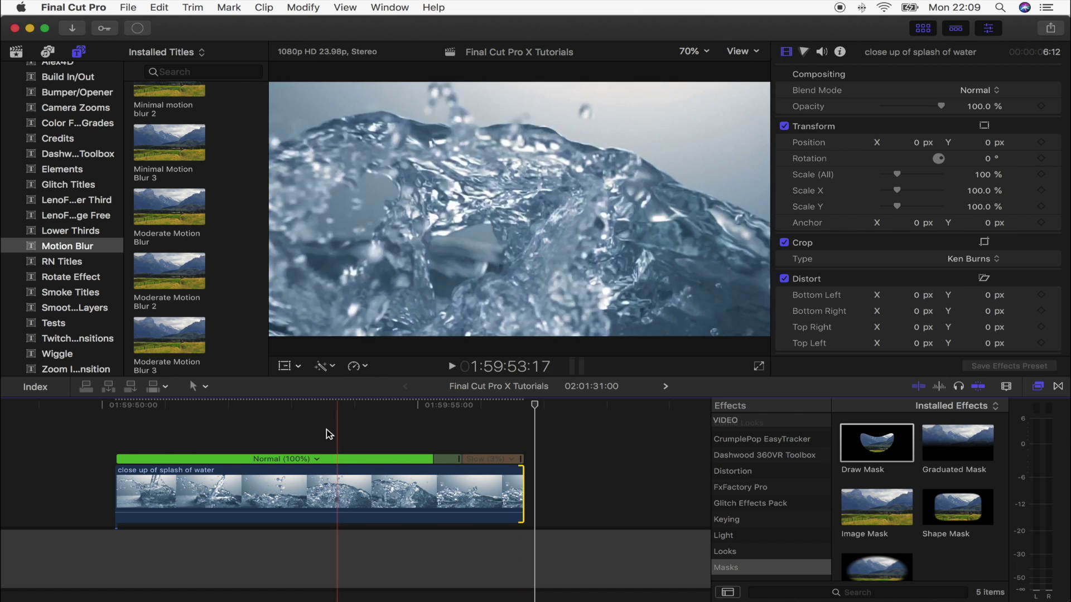
key(space)
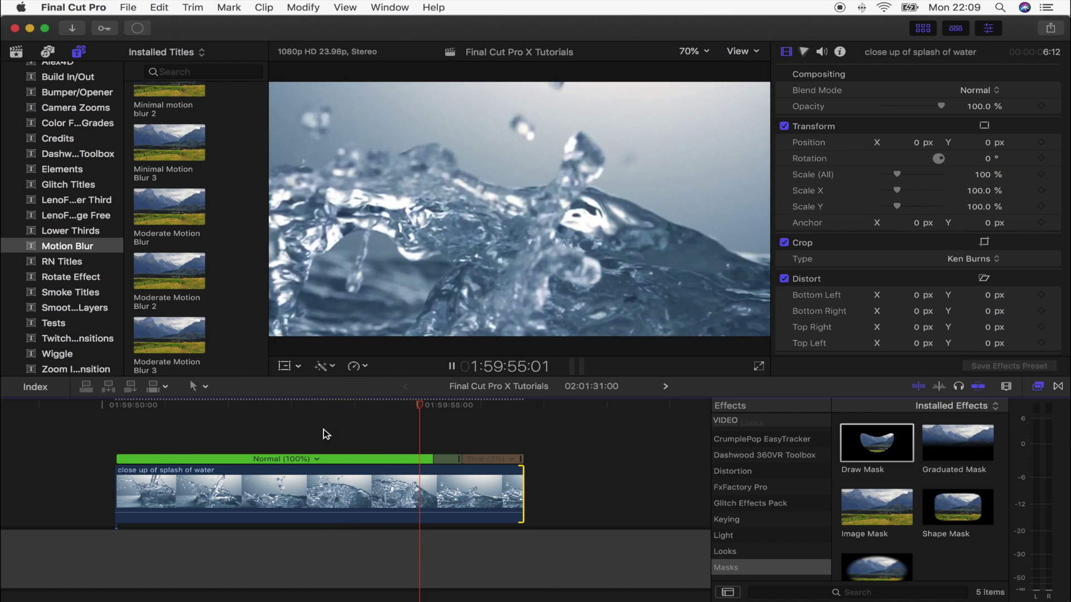
scroll(450, 411, down, 1)
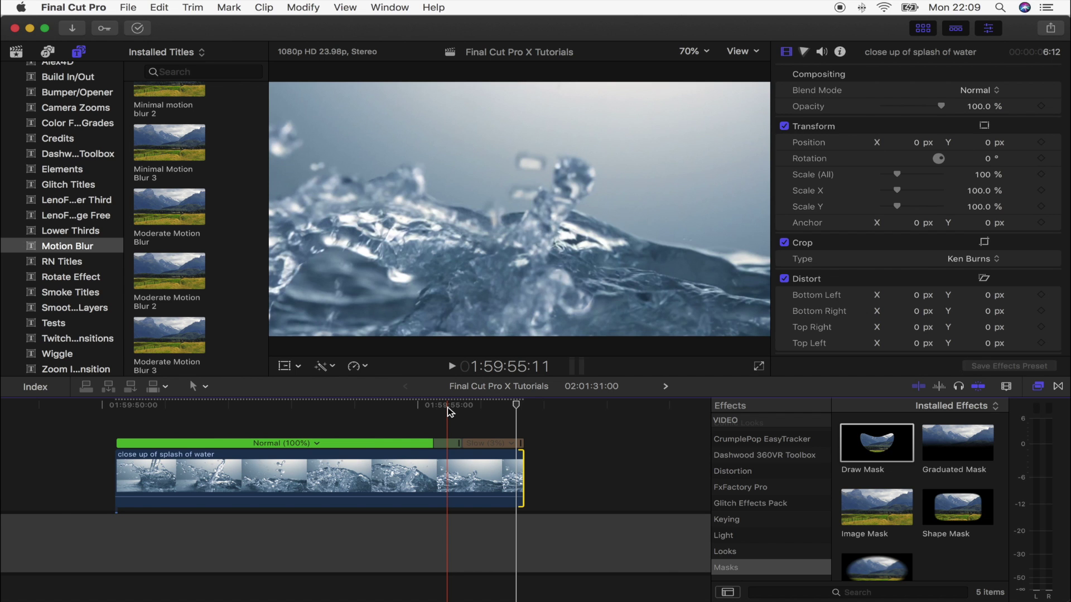
scroll(369, 477, right, 2)
scroll(370, 477, up, 1)
click(369, 477)
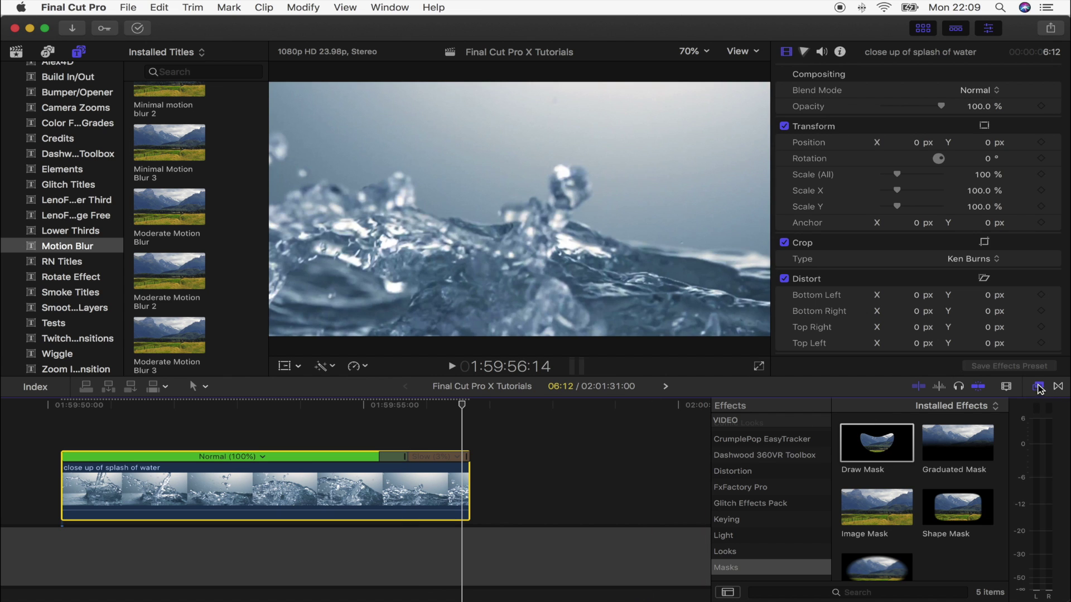
scroll(775, 491, down, 2)
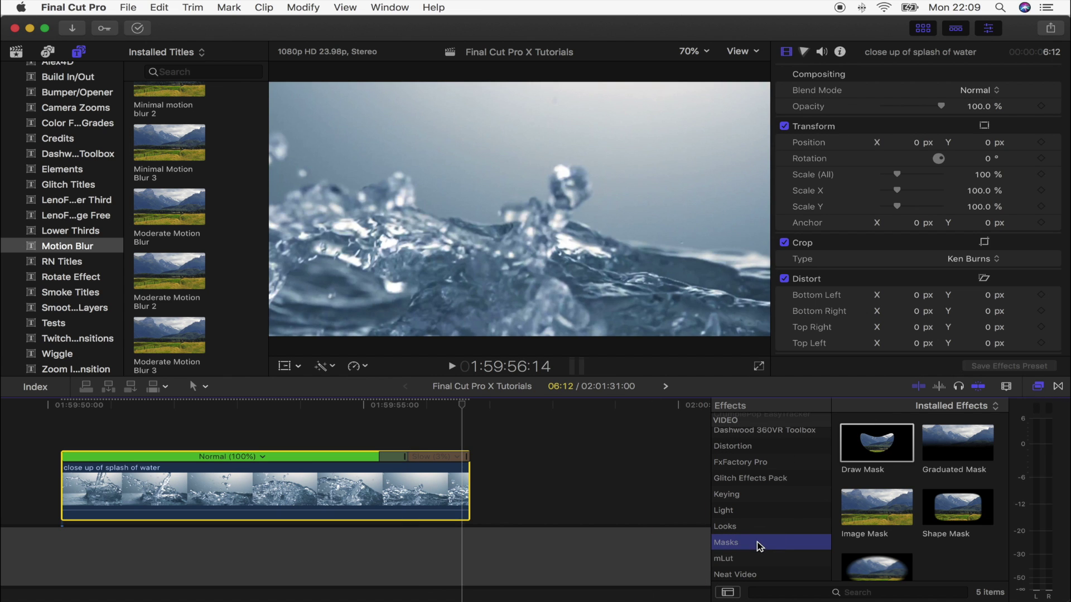
Apply Draw Mask to the water clip and zoom the viewer to 200% on the droplet.
mouse_move(882, 444)
mouse_down()
mouse_move(717, 423)
mouse_move(413, 482)
mouse_up()
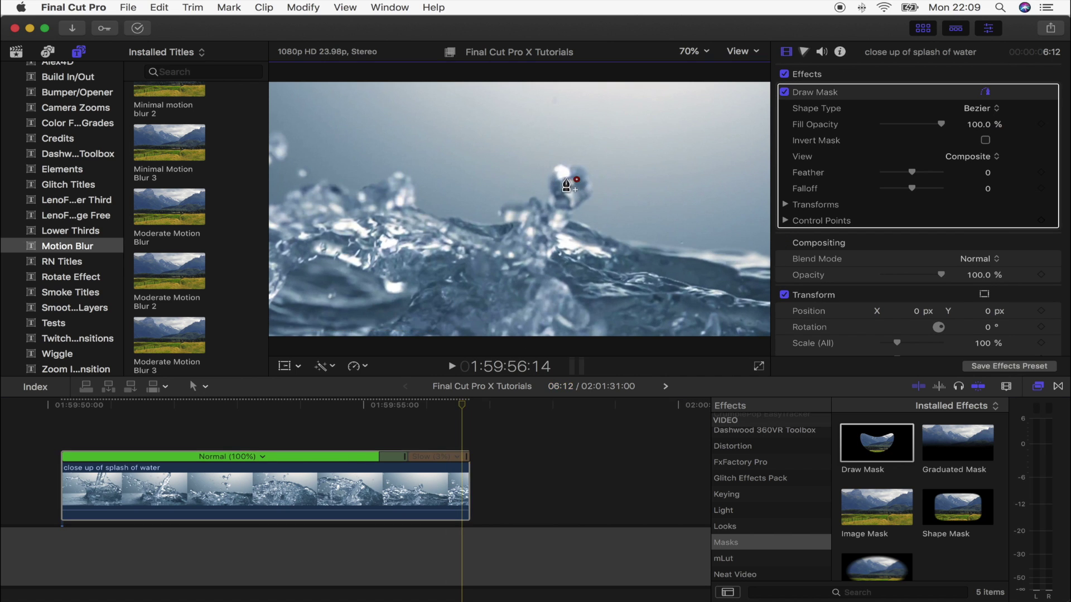
click(691, 51)
click(706, 143)
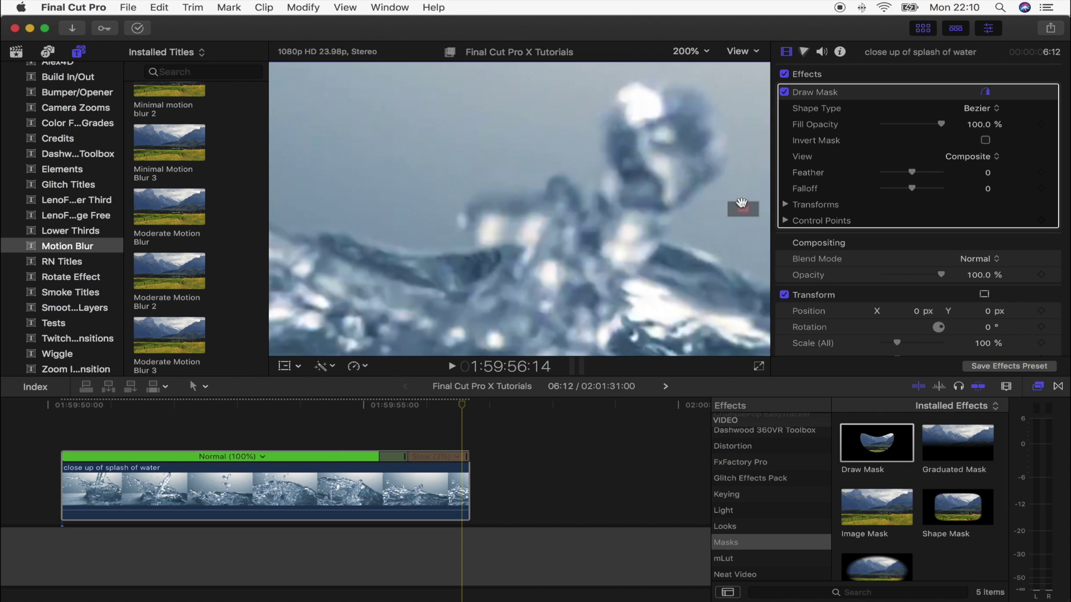
drag(746, 210, 744, 210)
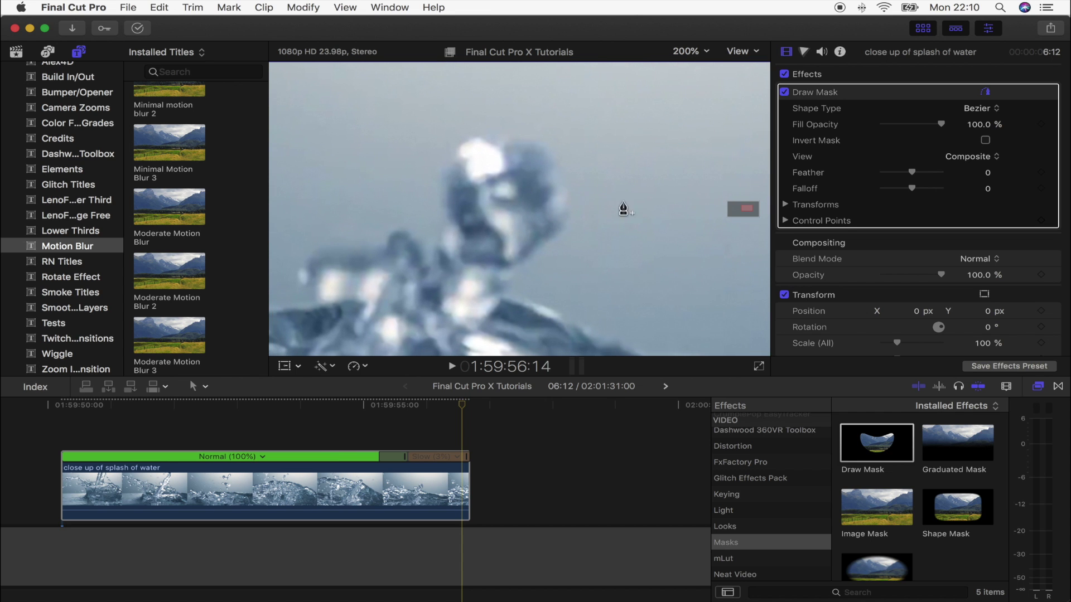
Draw a closed mask outline of points around the rising droplet.
click(511, 170)
drag(483, 174, 478, 182)
click(475, 201)
click(493, 224)
click(527, 218)
click(529, 192)
click(510, 170)
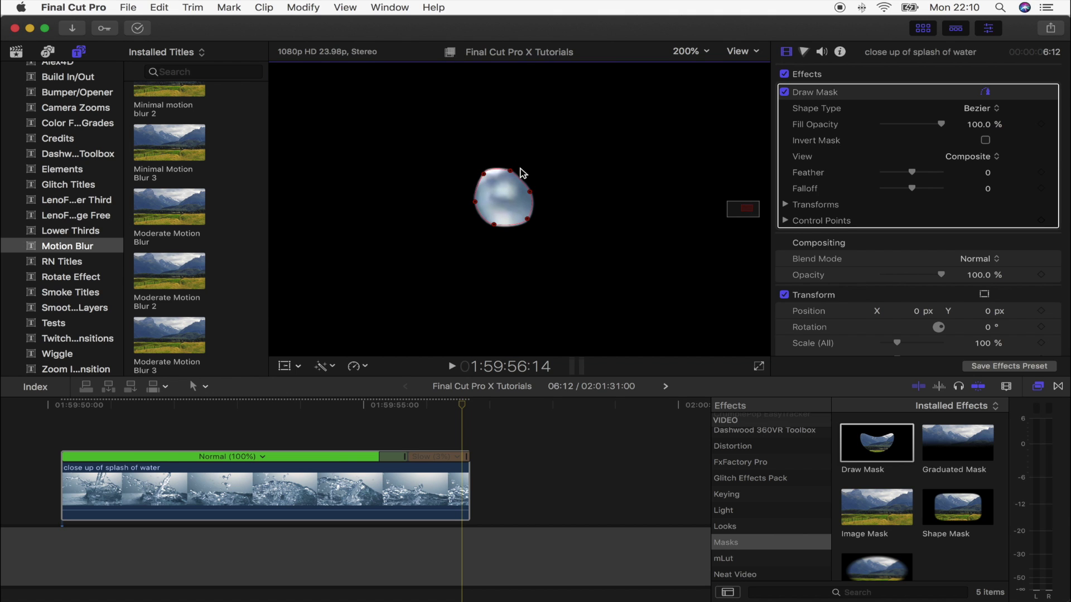
Invert the mask and set its Feather to 56.
click(986, 140)
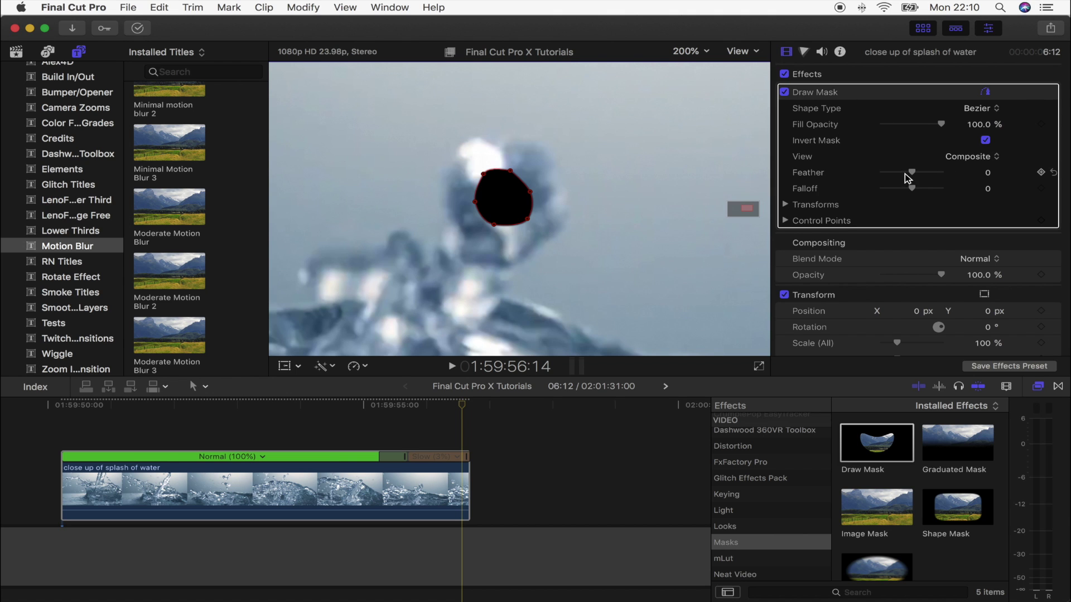
drag(911, 173, 932, 176)
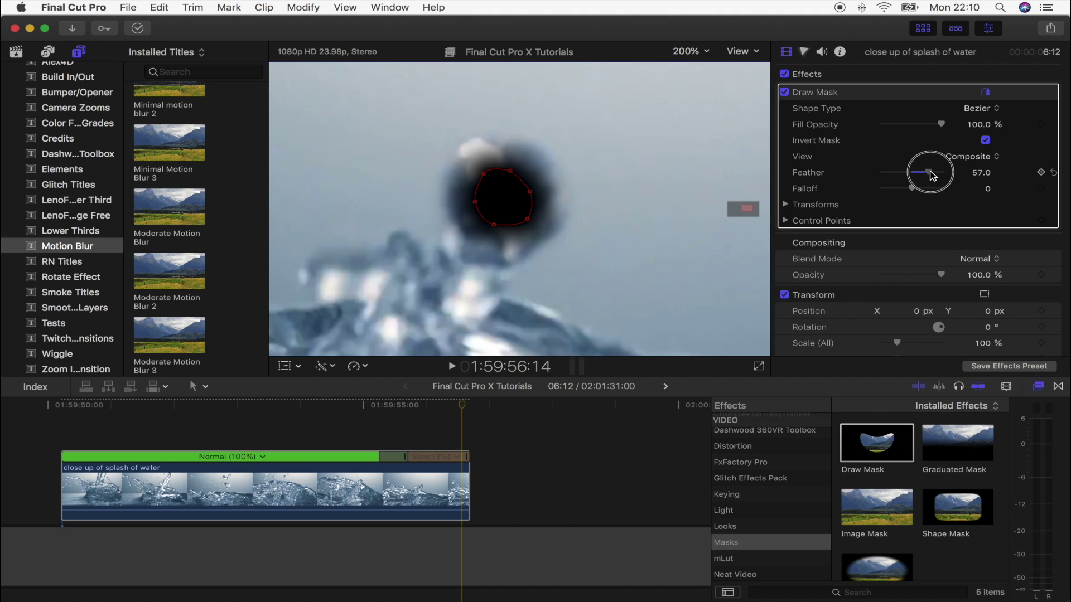
drag(930, 175, 930, 175)
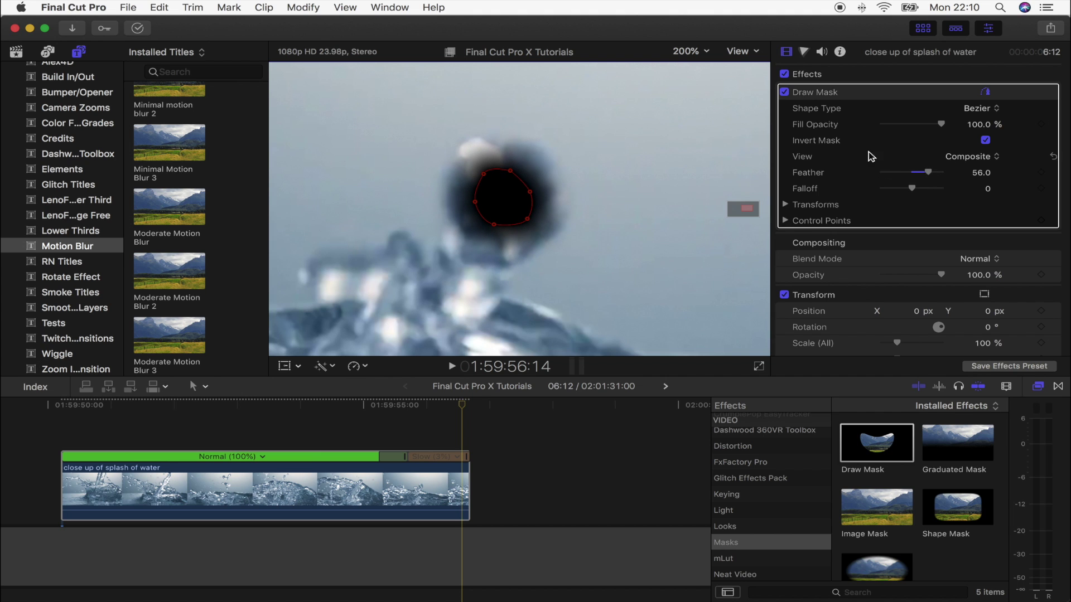
Set a starting mask scale keyframe and move the mask onto the droplet frame by frame.
click(785, 205)
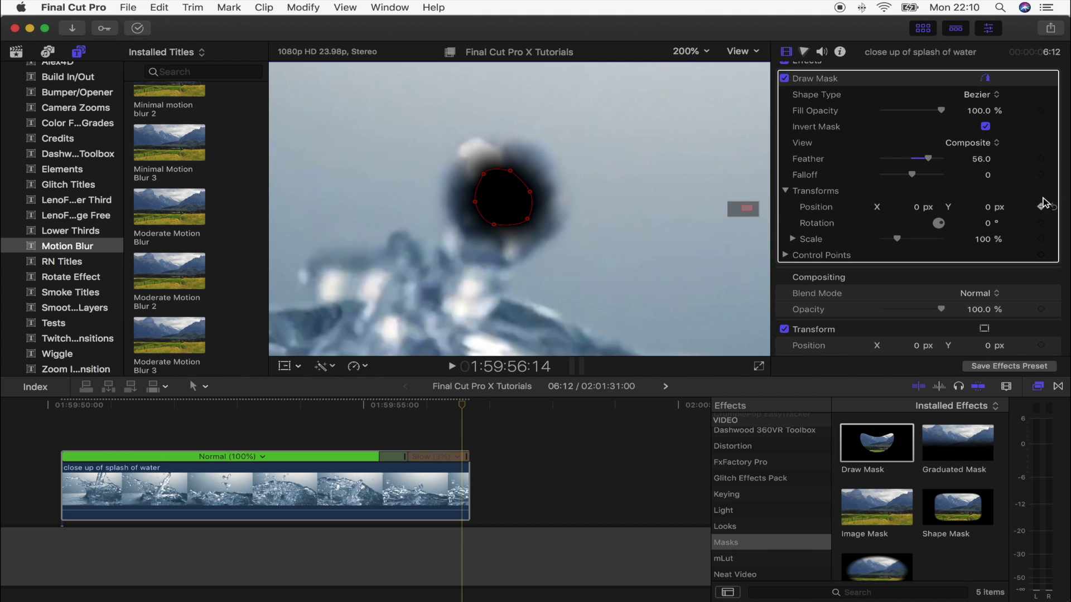
click(1040, 240)
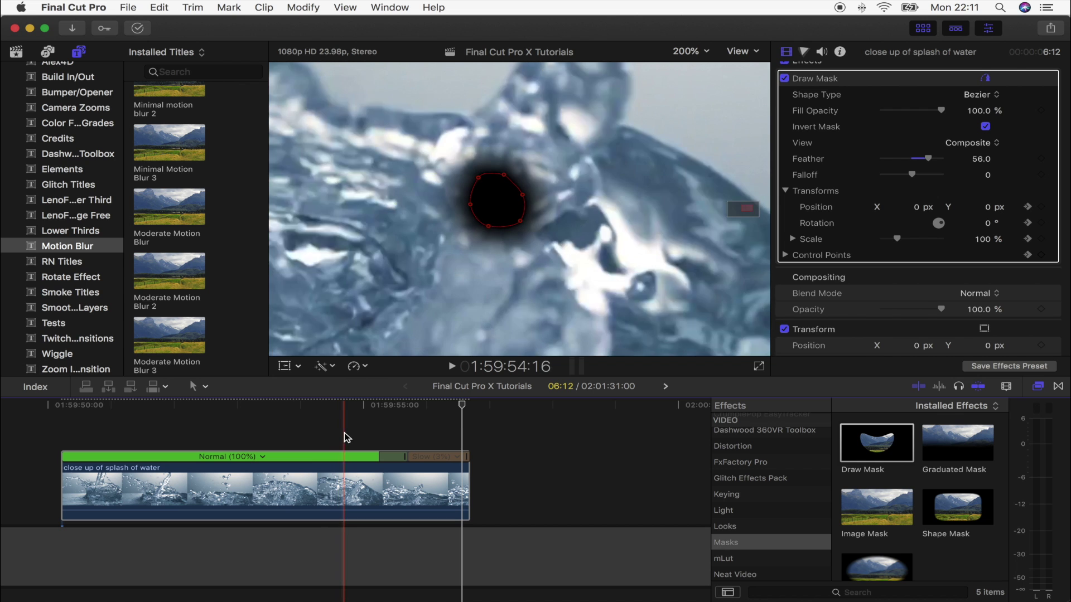
key(Right)
key(Right)
key(Right)
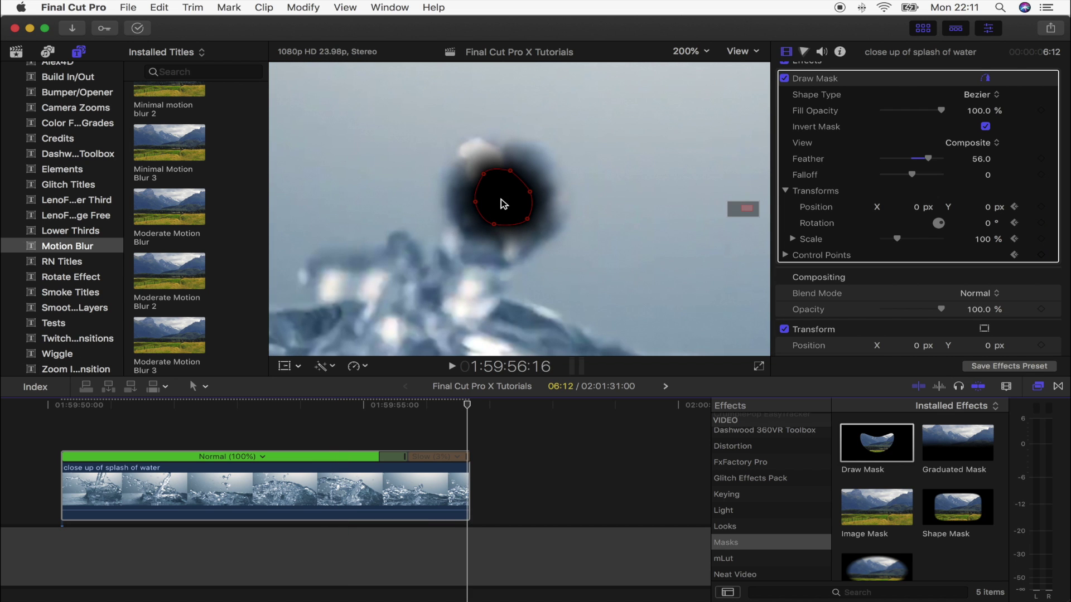
key(Left)
key(Left)
key(Left)
key(Left)
key(Left)
key(Left)
key(Left)
key(Left)
key(Left)
key(Left)
key(Left)
key(Left)
key(Left)
key(Left)
key(Left)
key(Left)
key(Left)
key(Left)
key(Left)
key(Left)
key(Left)
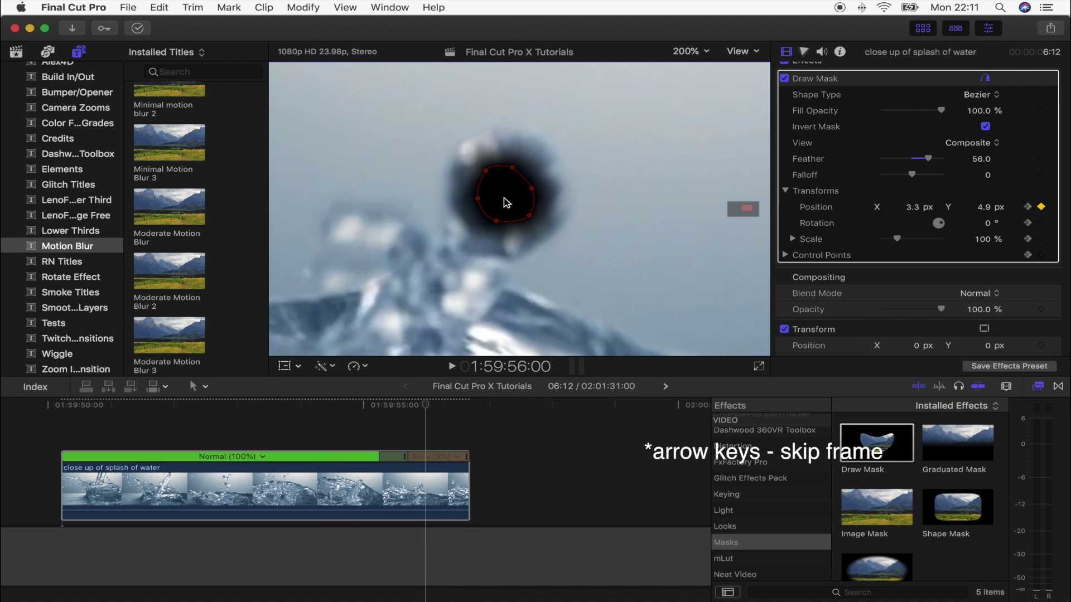
key(Left)
key(Left)
key(Left)
key(Left)
key(Left)
key(Left)
key(Left)
key(Left)
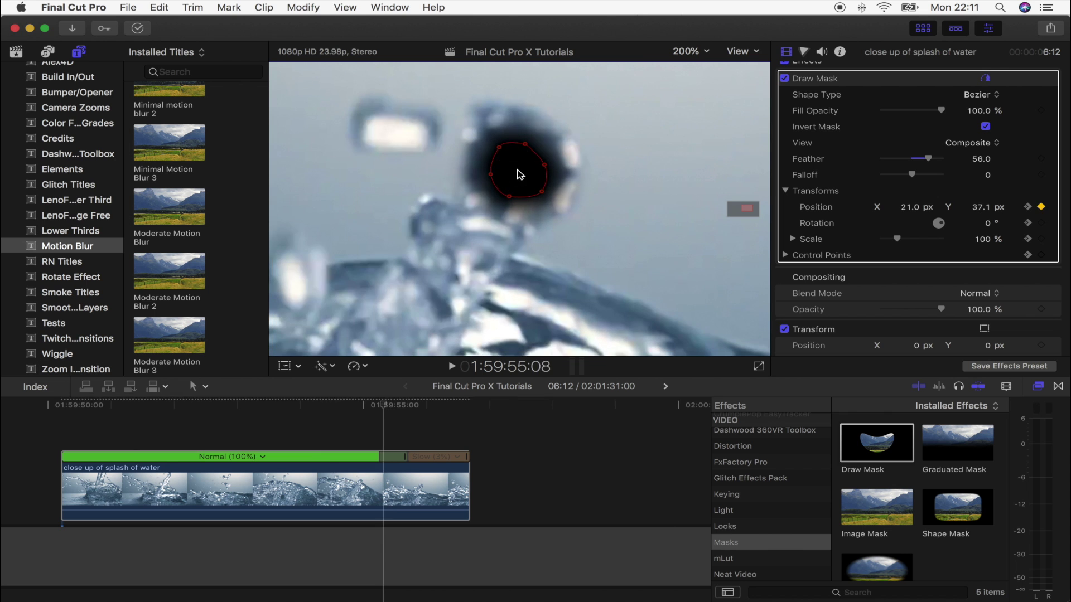
key(Left)
key(Left)
key(Left)
key(Left)
key(Left)
key(Left)
key(Left)
key(Left)
key(Left)
key(Left)
key(Left)
key(Left)
key(Left)
drag(527, 166, 573, 137)
key(Left)
Shrink the mask to 83%, then 71%, repositioning it over the droplet each frame.
drag(896, 239, 890, 241)
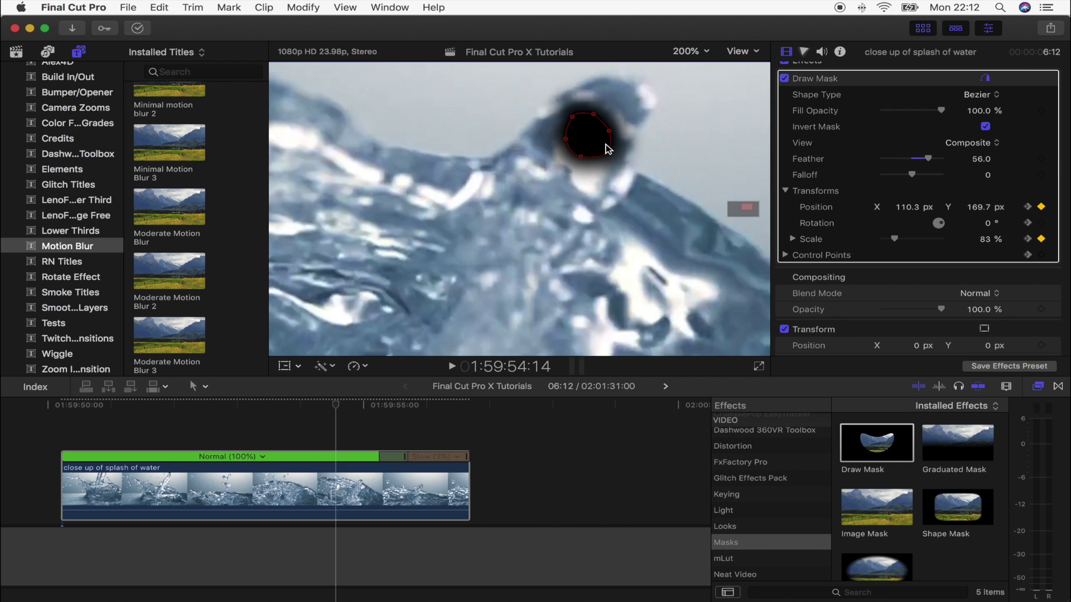
key(Left)
key(Left)
drag(578, 136, 590, 133)
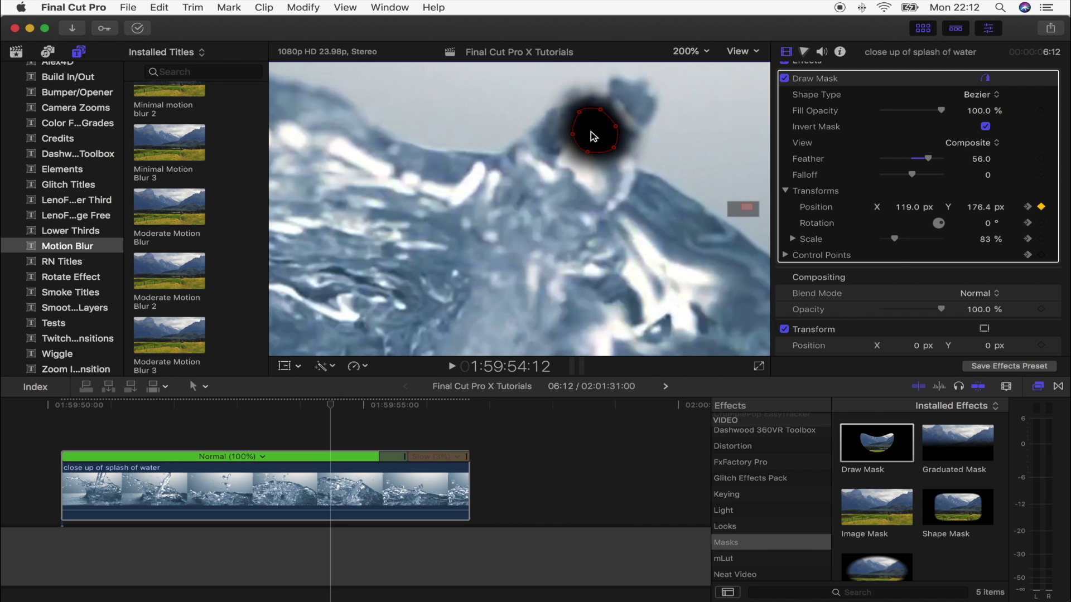
drag(894, 239, 894, 243)
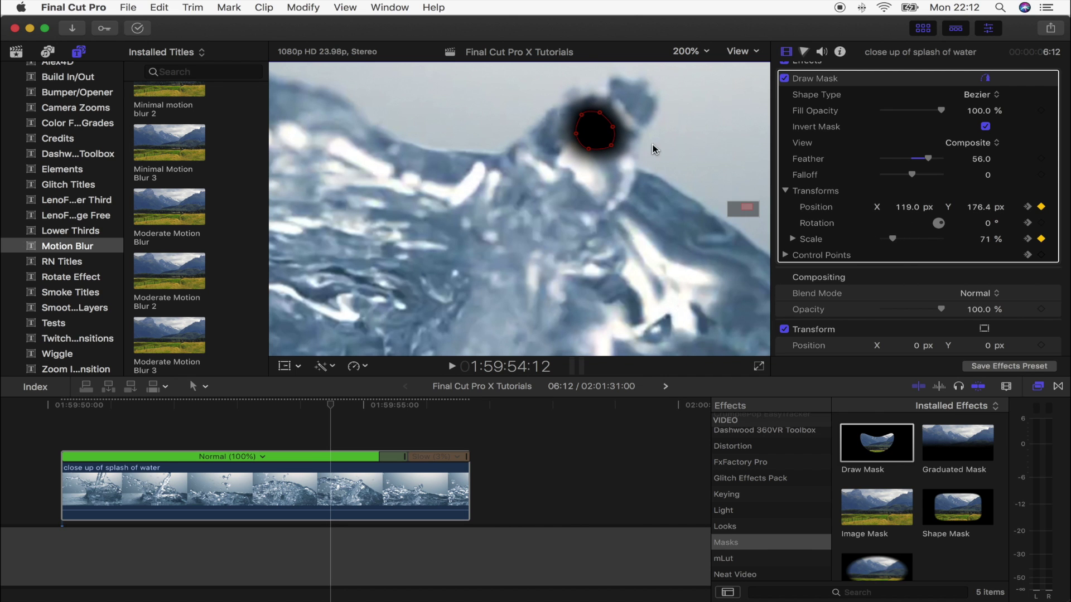
drag(587, 131, 595, 124)
key(Left)
key(Left)
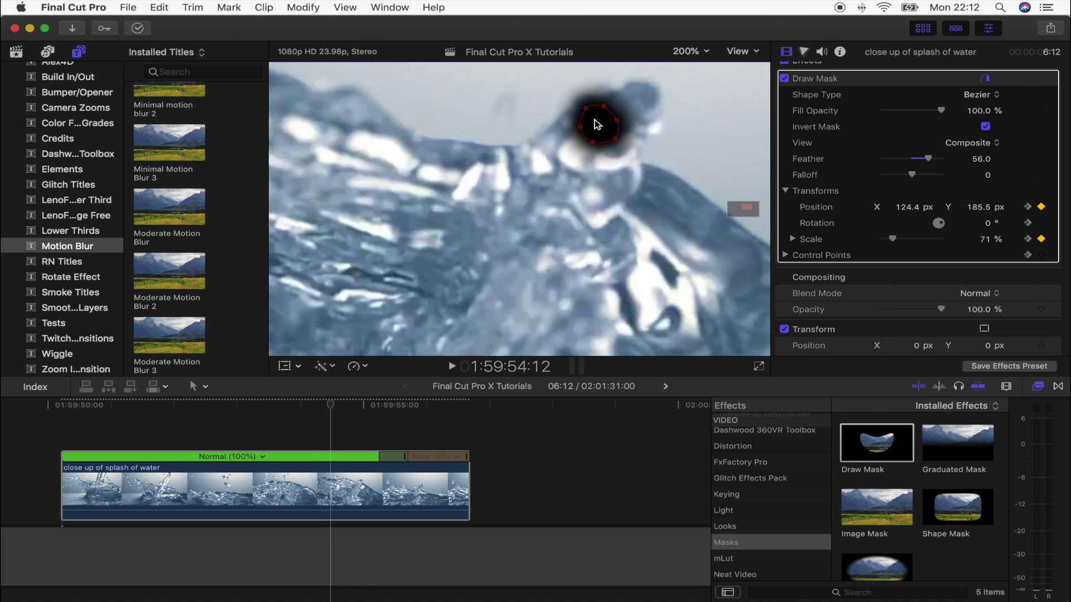
Fit the viewer to the frame and play back the tracked mask near 01:59:54:11.
drag(325, 406, 390, 407)
click(691, 51)
click(688, 66)
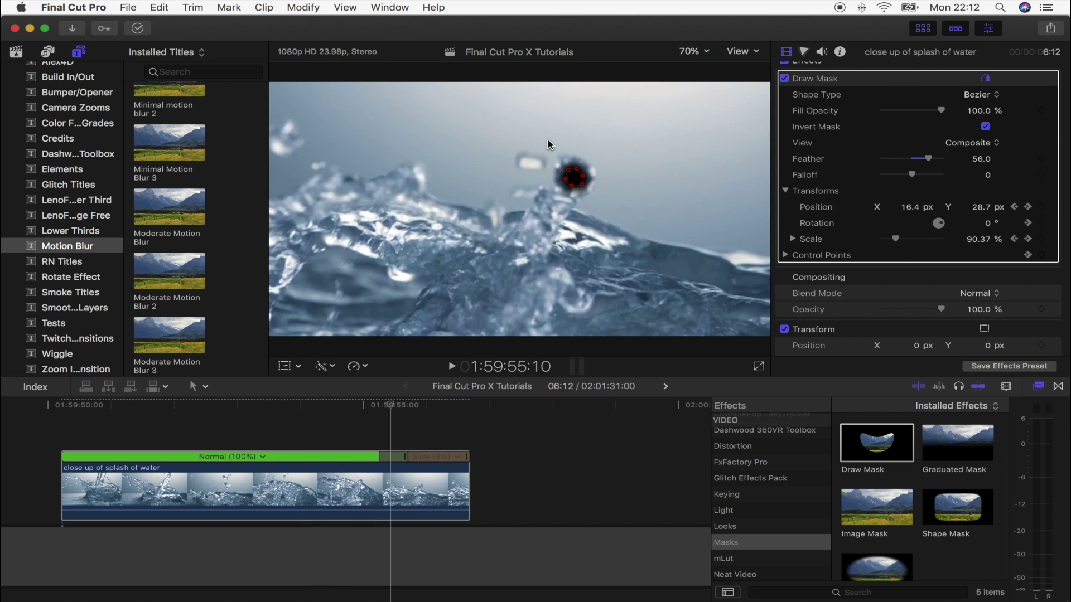
drag(394, 407, 286, 405)
key(space)
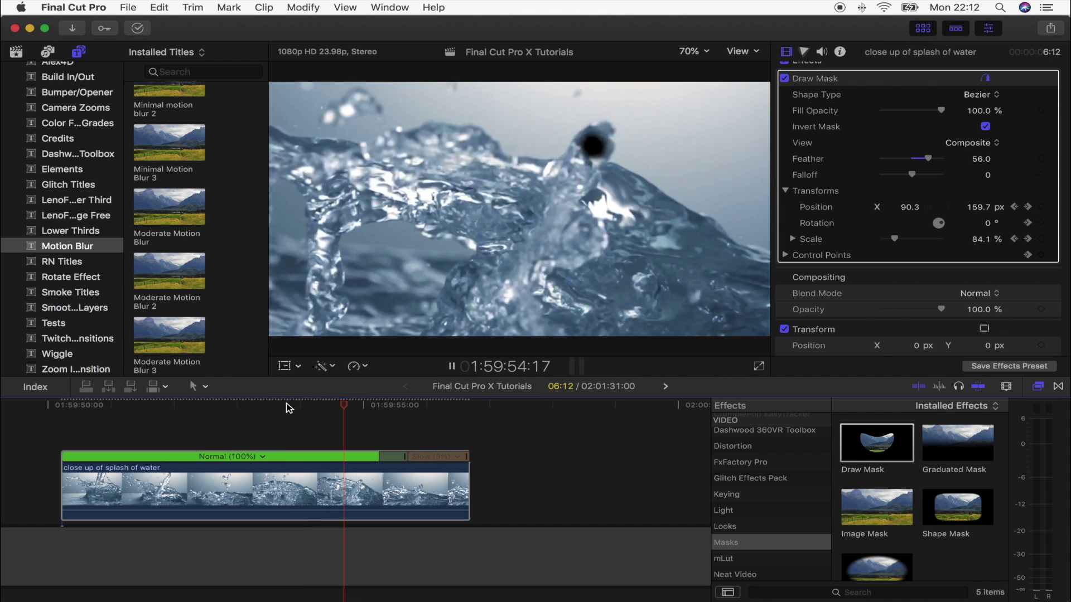
drag(324, 405, 290, 406)
Set the Draw Mask Fill Opacity to 0% and add a keyframe.
key(space)
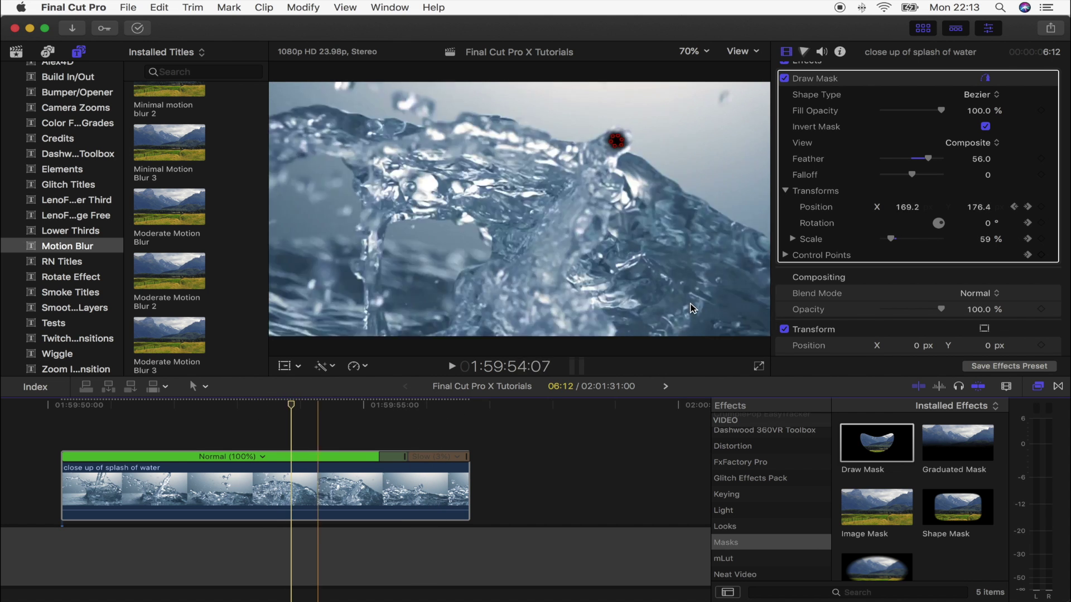
key(space)
mouse_move(906, 115)
mouse_down()
mouse_move(873, 110)
mouse_move(893, 115)
mouse_up()
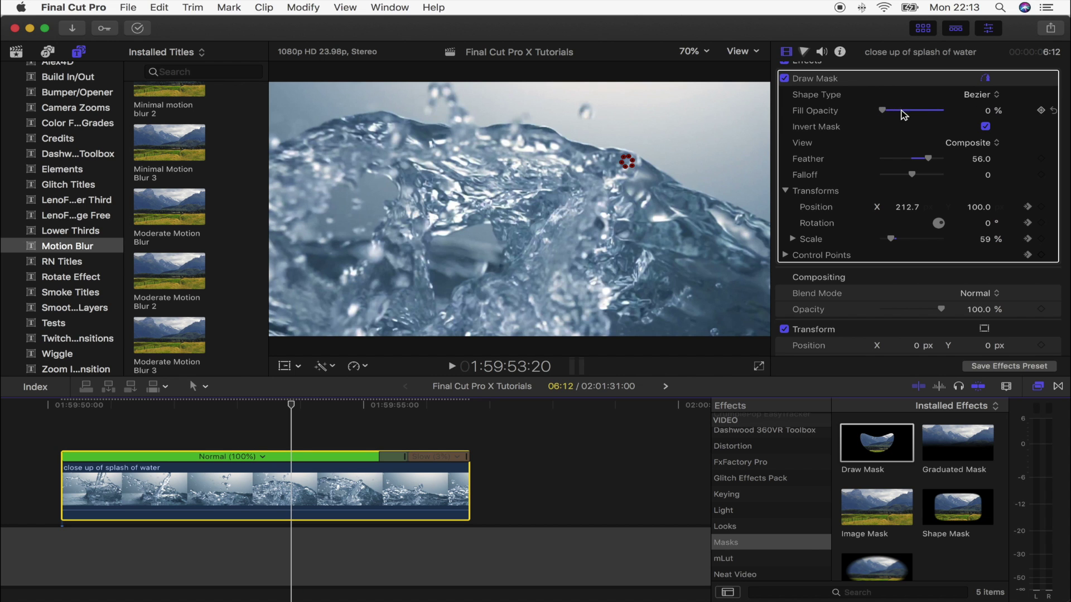
click(1040, 110)
Raise Fill Opacity to about 97% at a later frame and review the fade.
drag(357, 405, 424, 406)
drag(910, 112, 930, 110)
key(space)
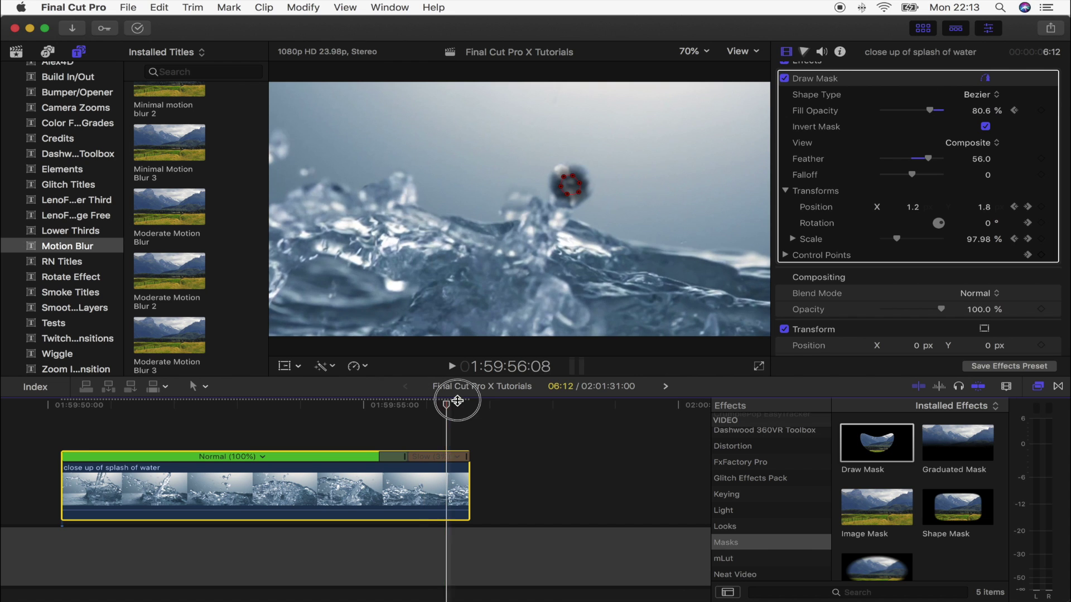
drag(929, 110, 940, 111)
click(370, 405)
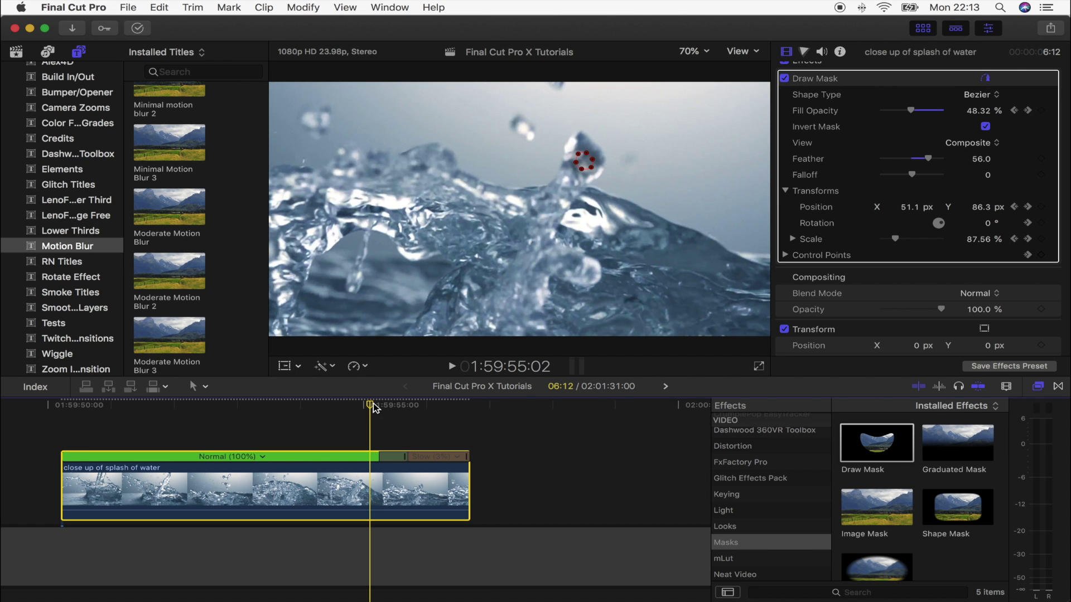
drag(372, 407, 439, 407)
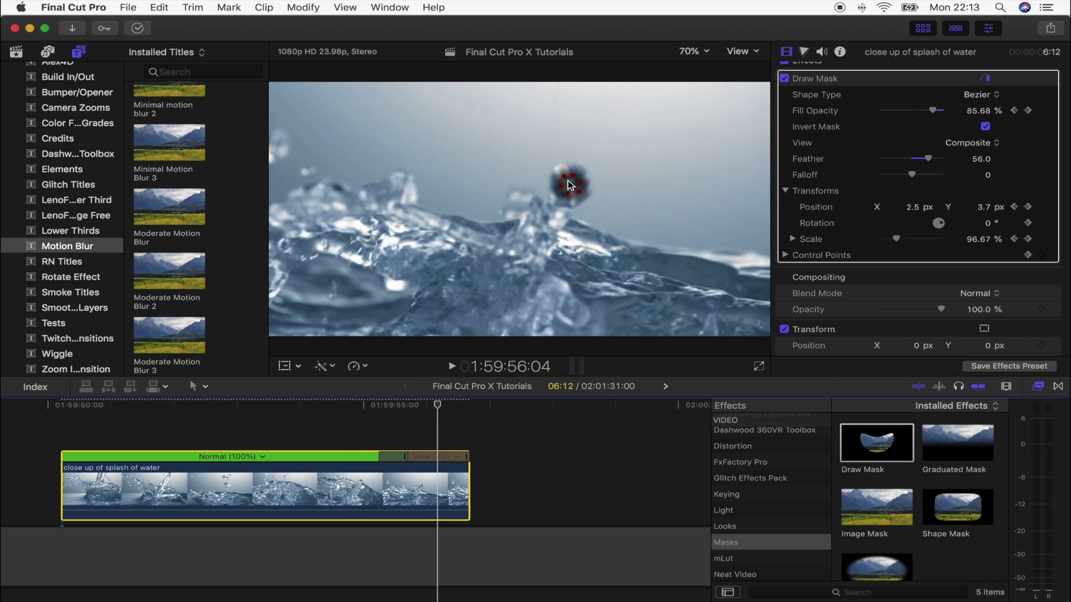
Nest the masked splash clip into a new compound clip named 'mask layer'.
right_click(311, 487)
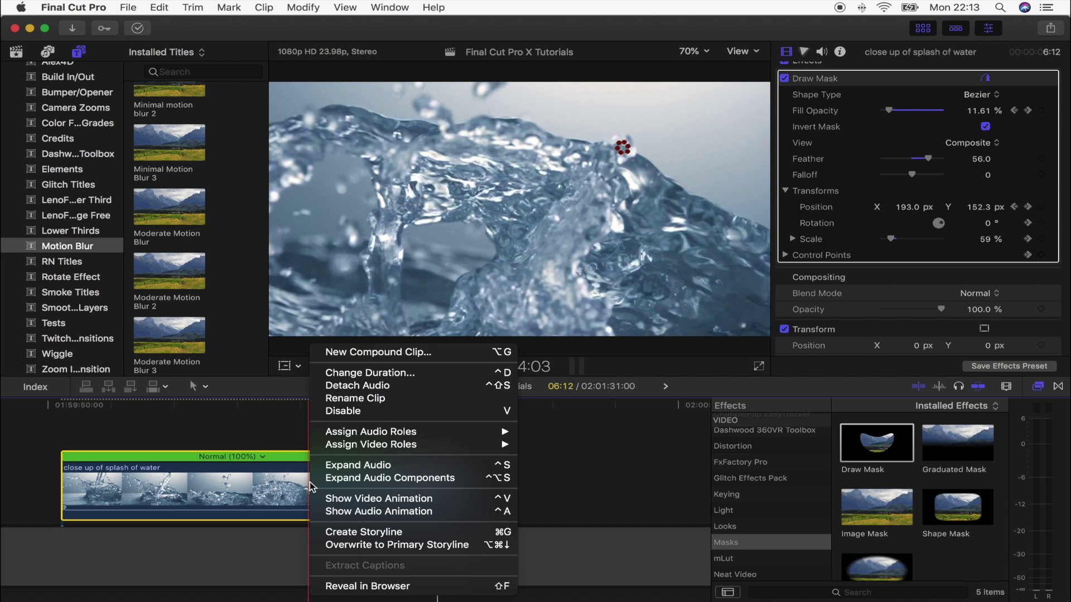
click(384, 352)
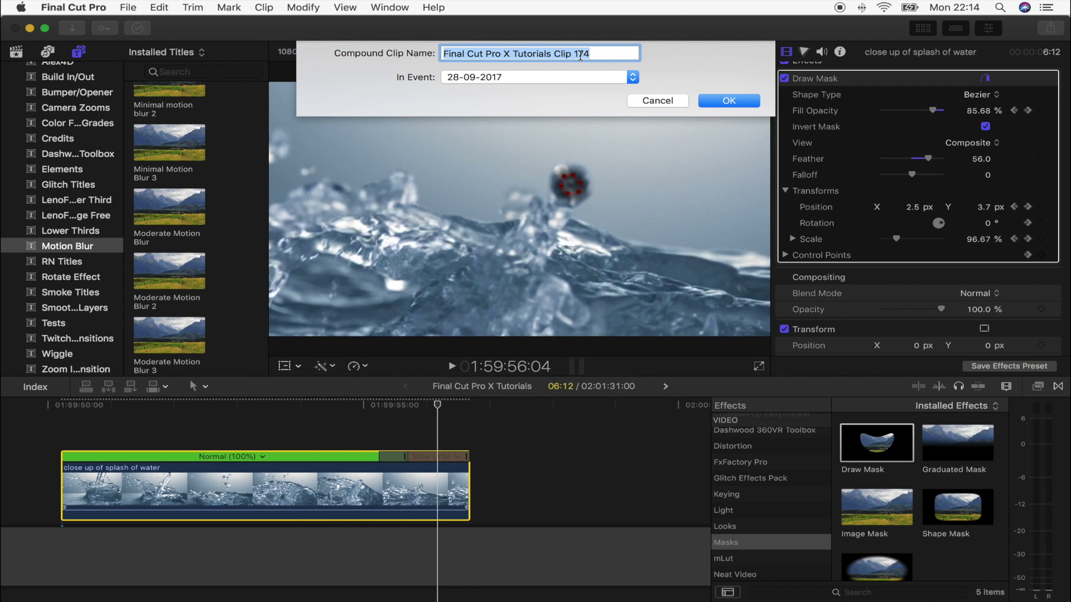
text(mask layer)
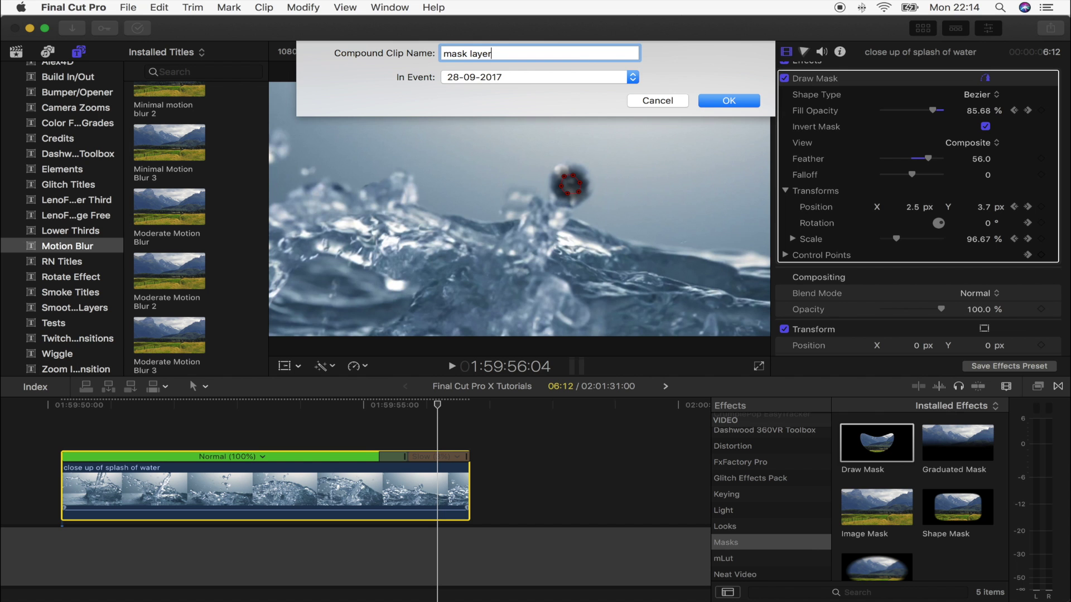
key(Return)
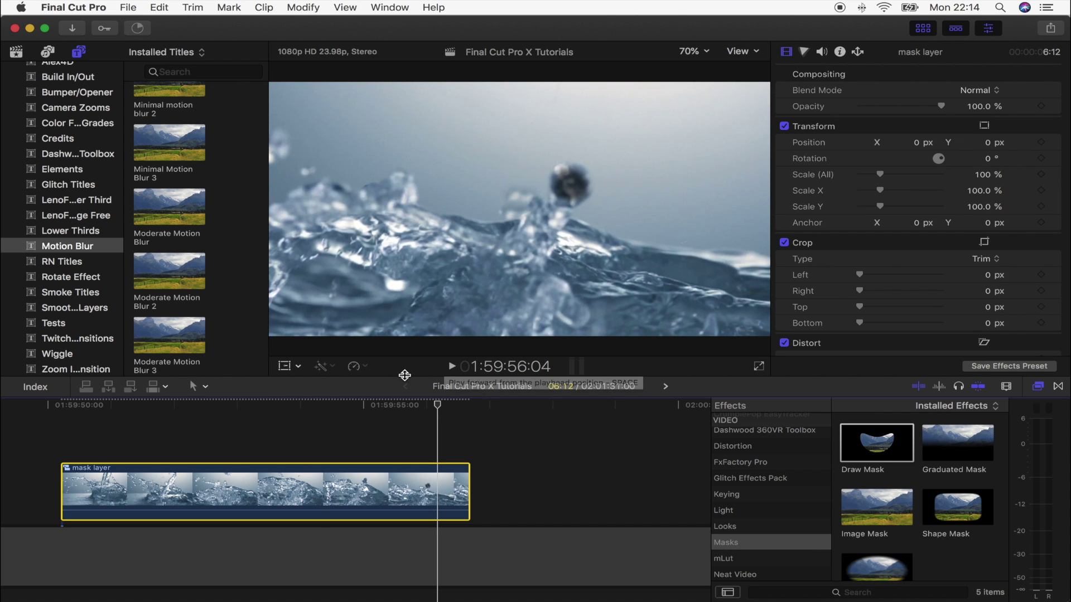
drag(304, 409, 117, 417)
Blade the 'mask layer' clip at 01:59:53:17 and select the second piece.
key(space)
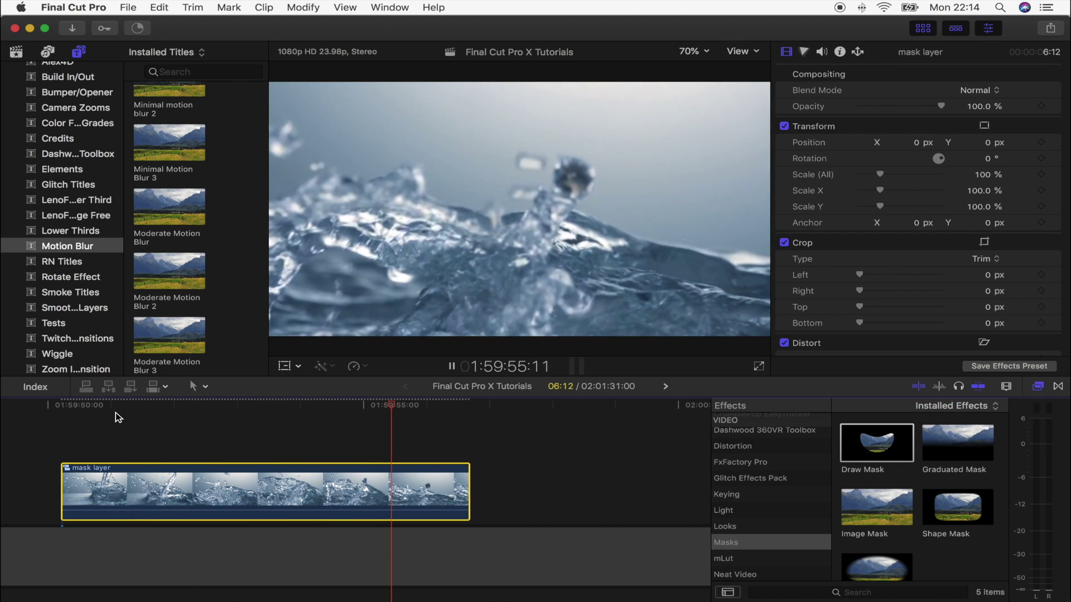
click(283, 413)
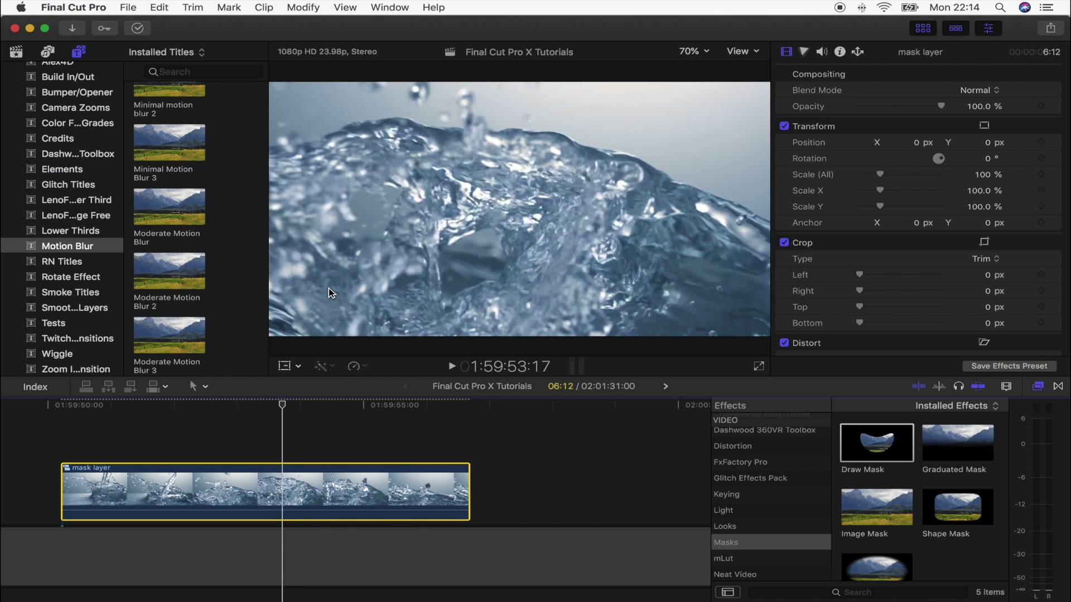
key(b)
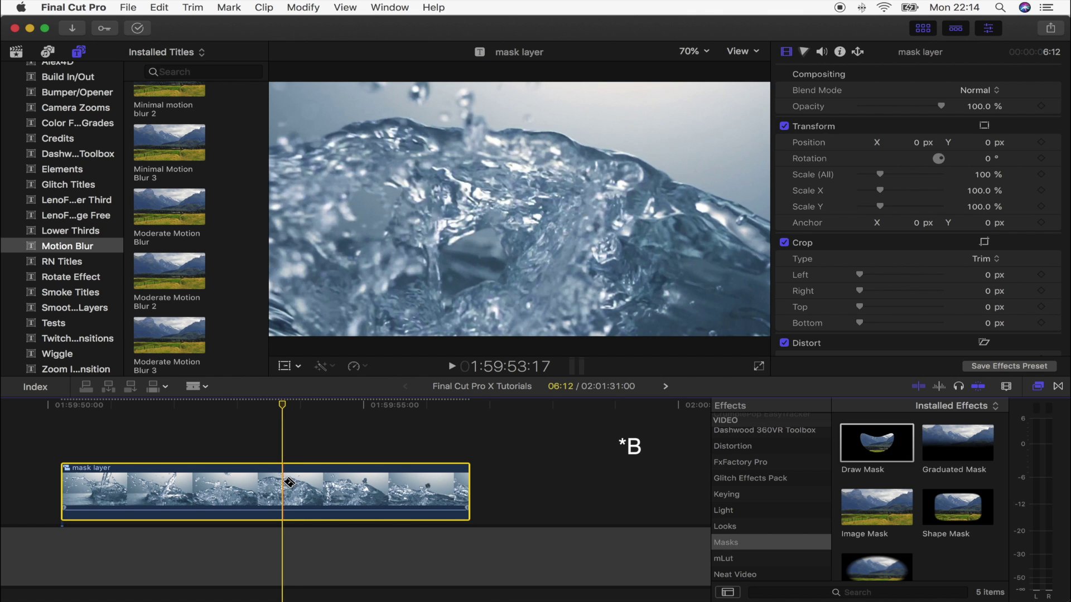
click(283, 483)
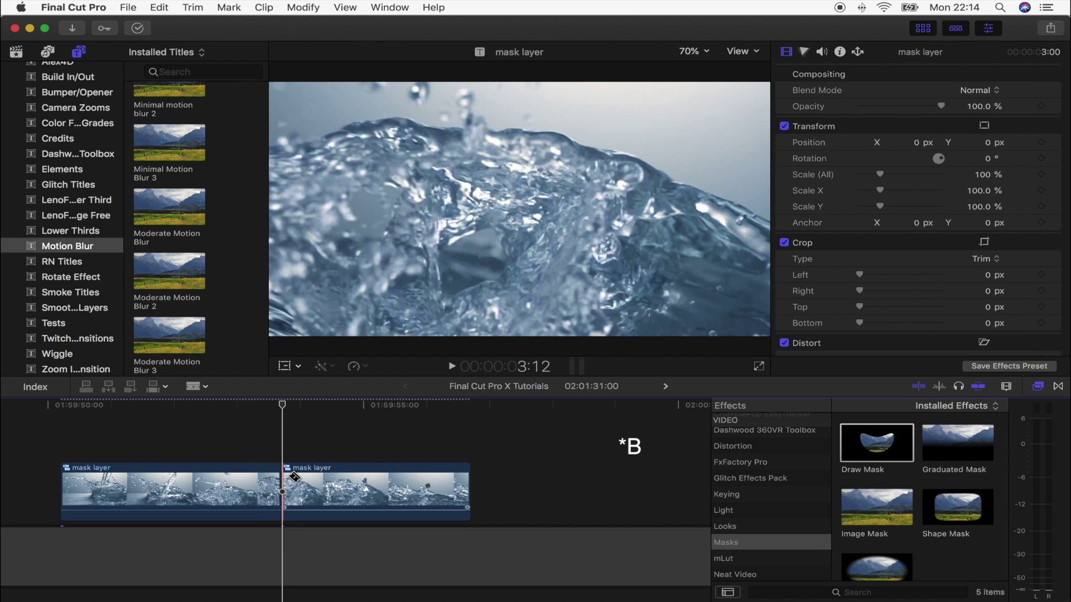
key(a)
click(334, 488)
click(341, 403)
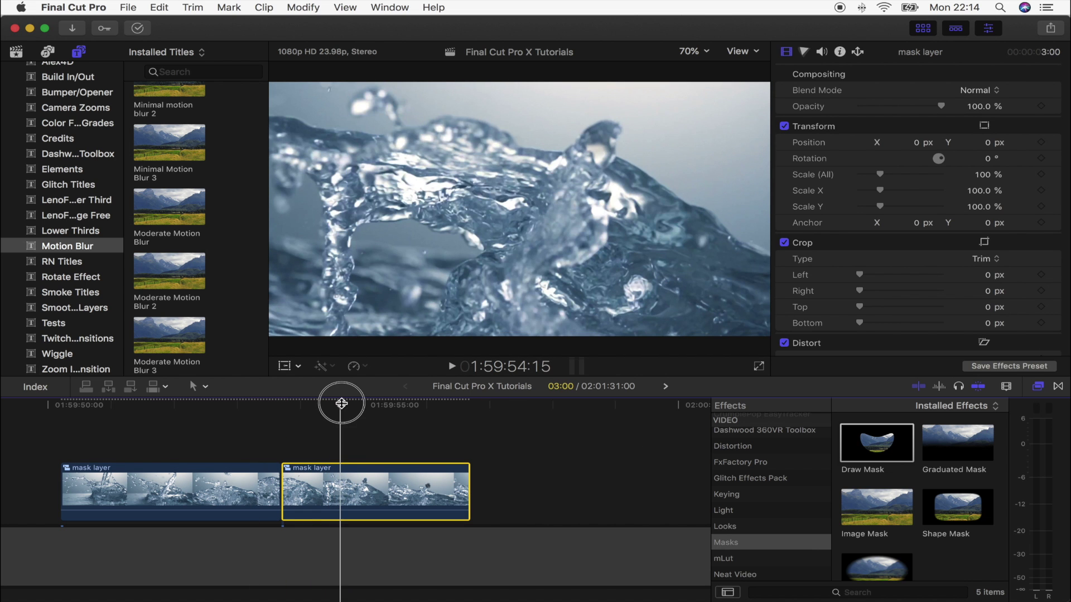
Add a Ken Burns crop to the second piece, zooming in toward the droplet.
click(300, 368)
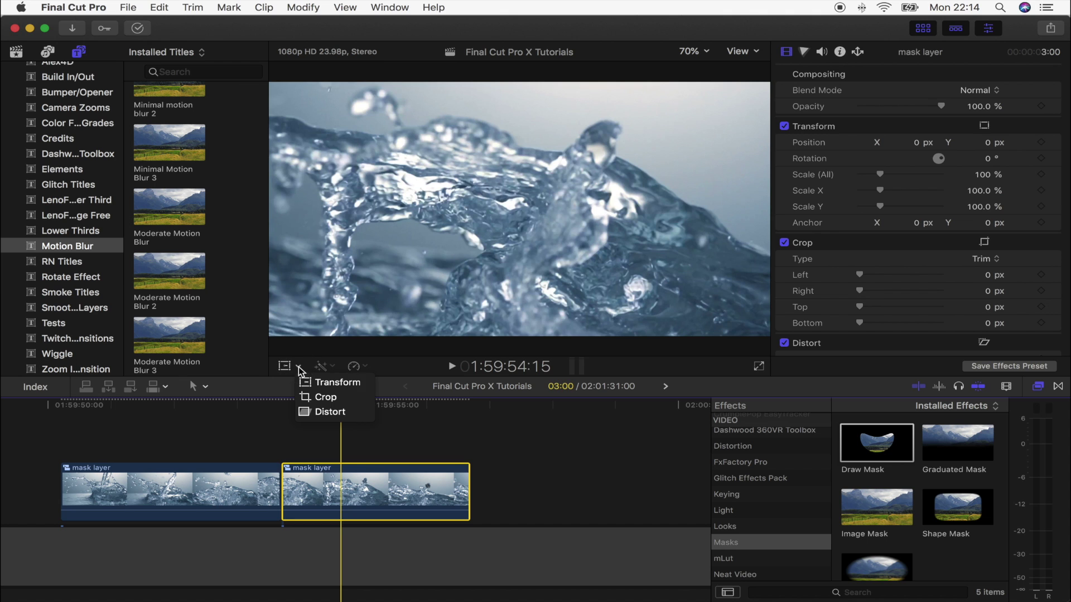
click(333, 397)
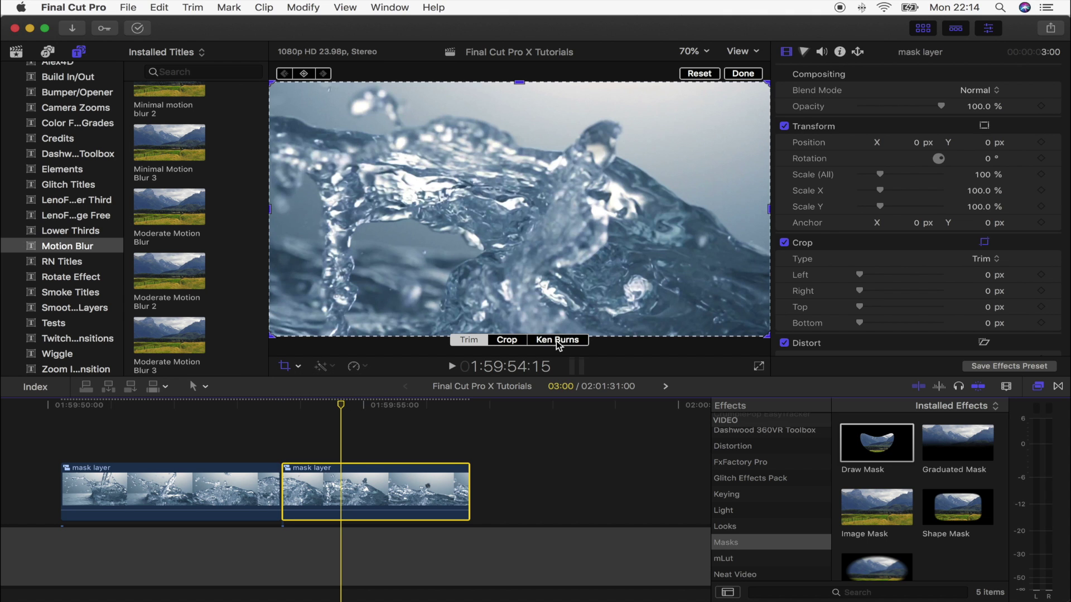
click(558, 341)
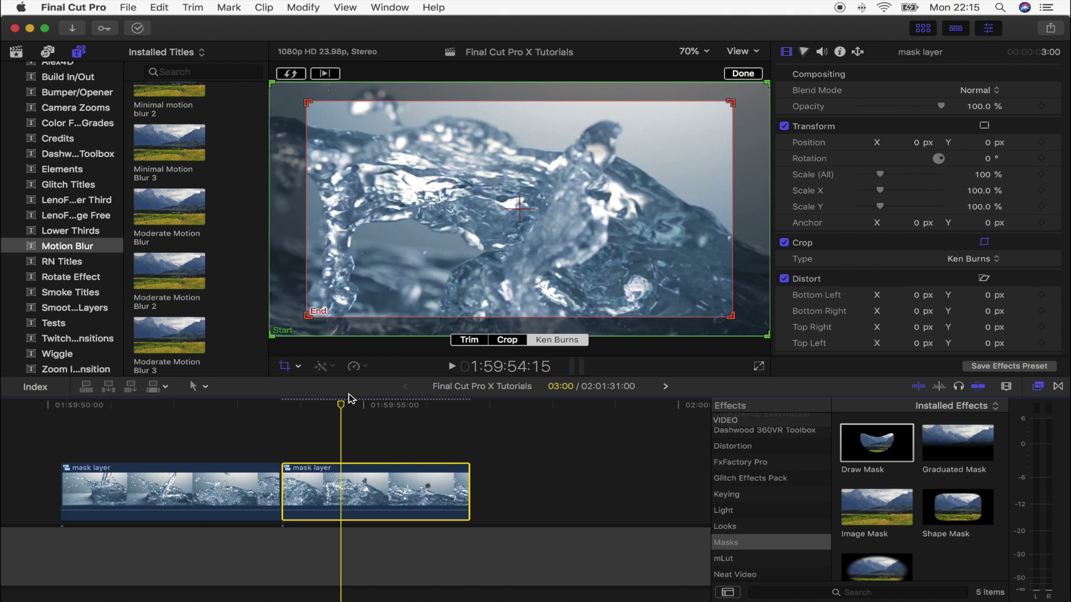
drag(344, 406, 467, 411)
drag(310, 313, 576, 179)
click(734, 74)
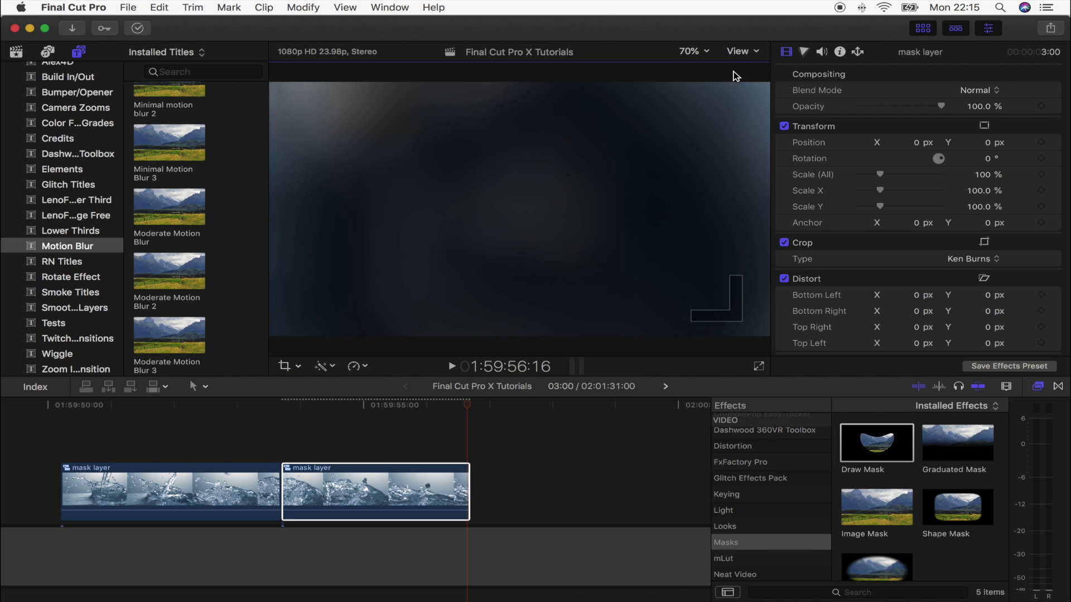
Play back from 1:59:51:18 and select both 'mask layer' clips.
drag(362, 402, 155, 407)
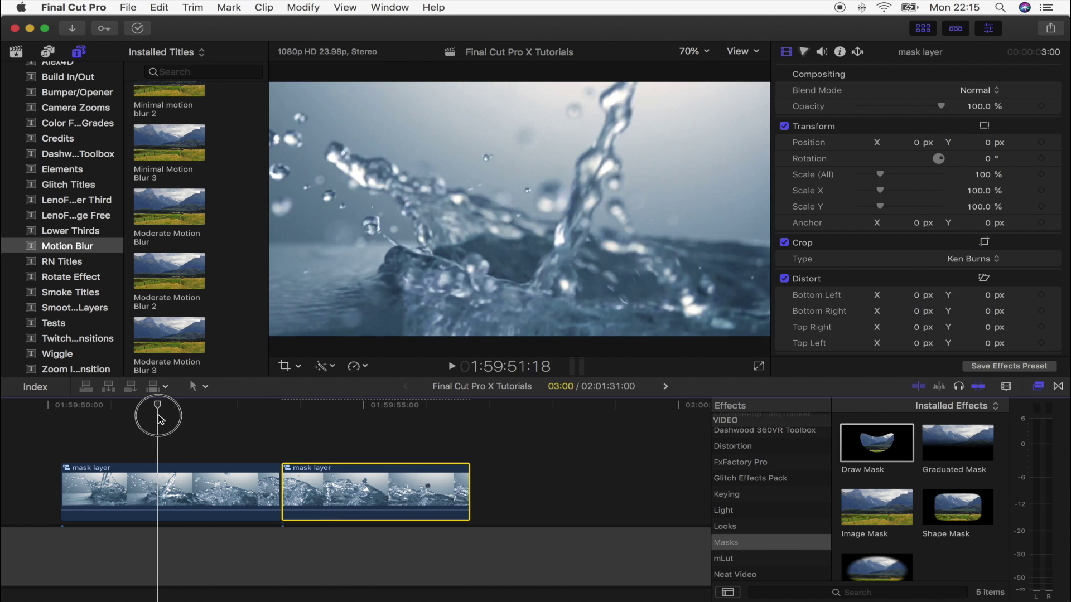
key(space)
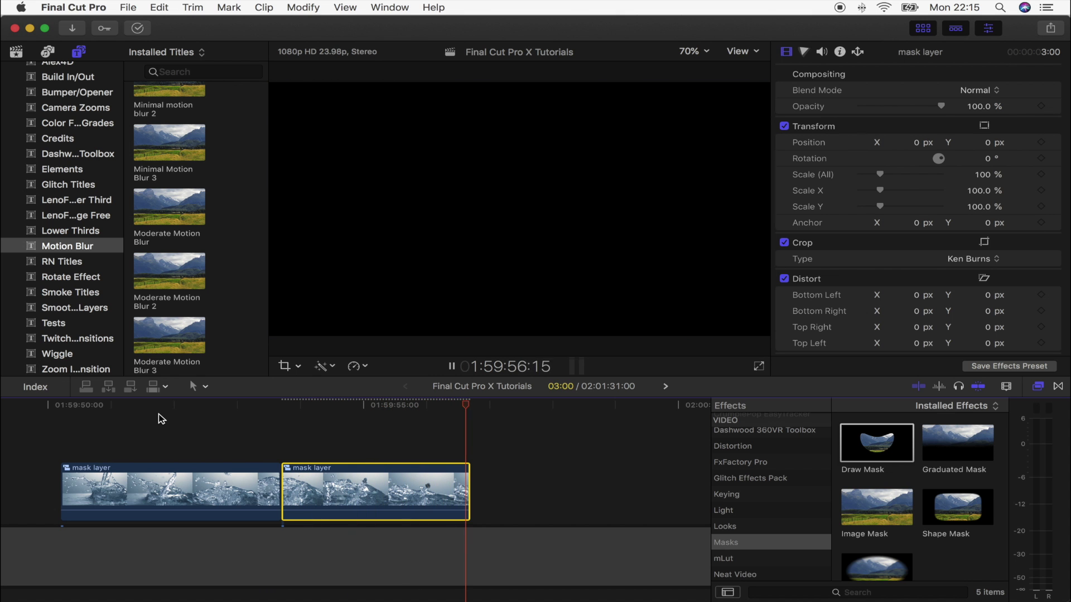
key(space)
scroll(161, 418, left, 3)
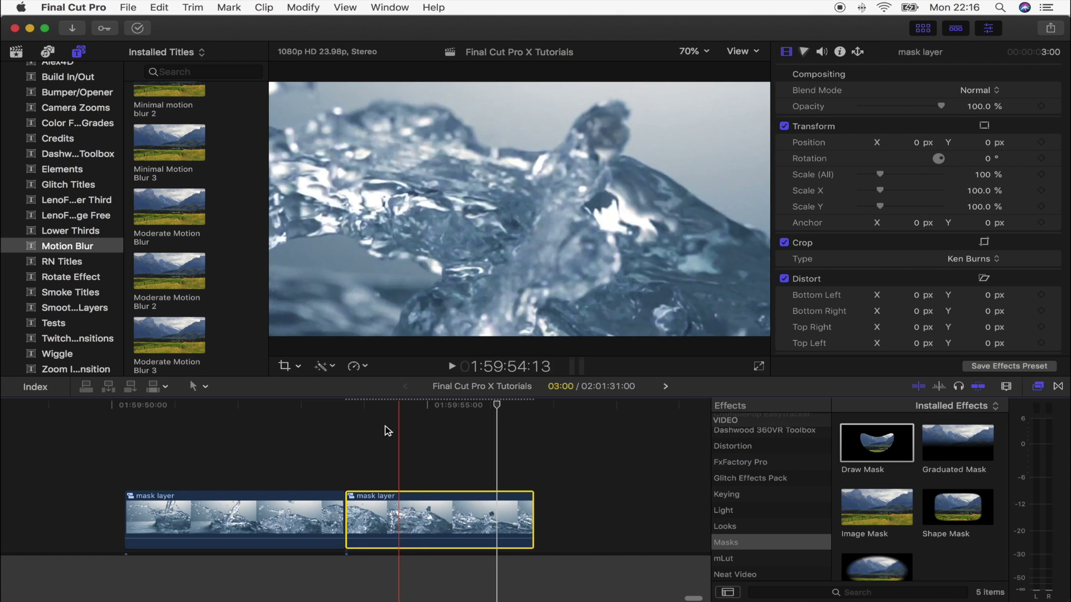
drag(301, 460, 394, 509)
Nest both 'mask layer' pieces into a compound clip named 'zoom in'.
right_click(413, 523)
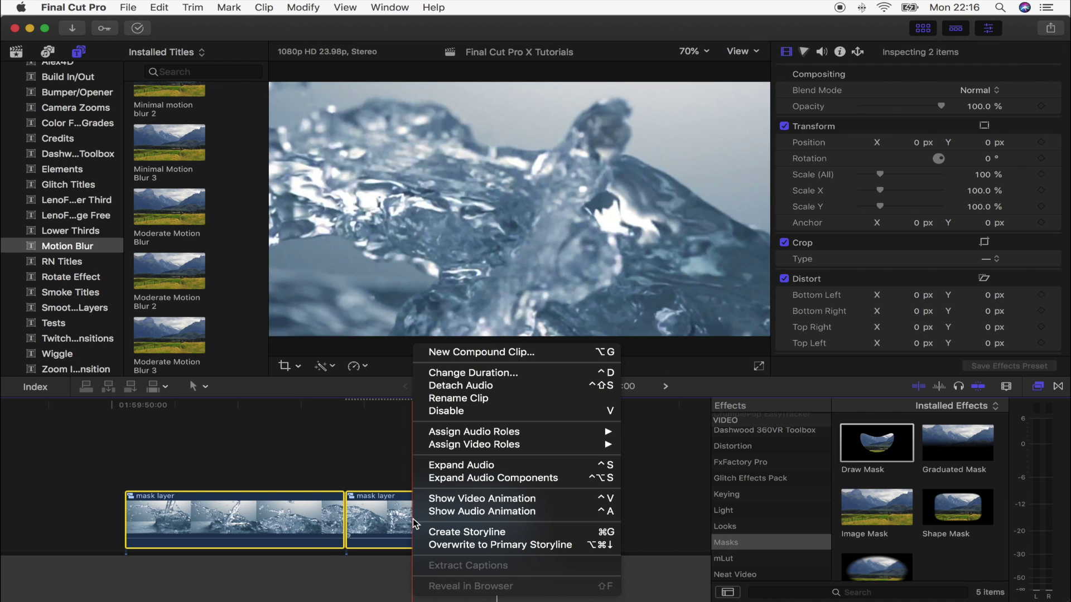
click(482, 353)
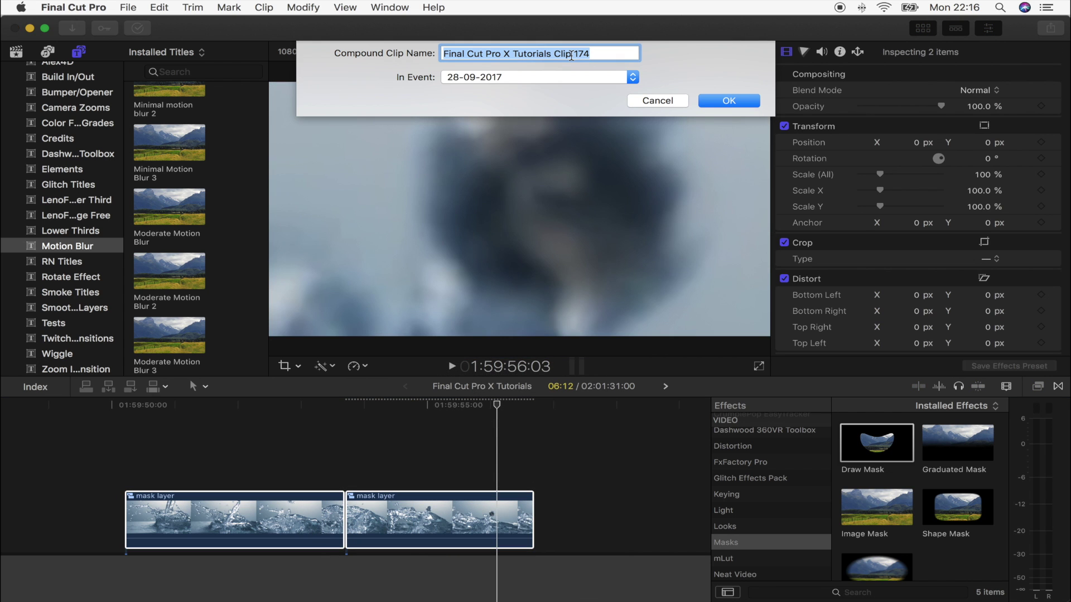
text(zoom in)
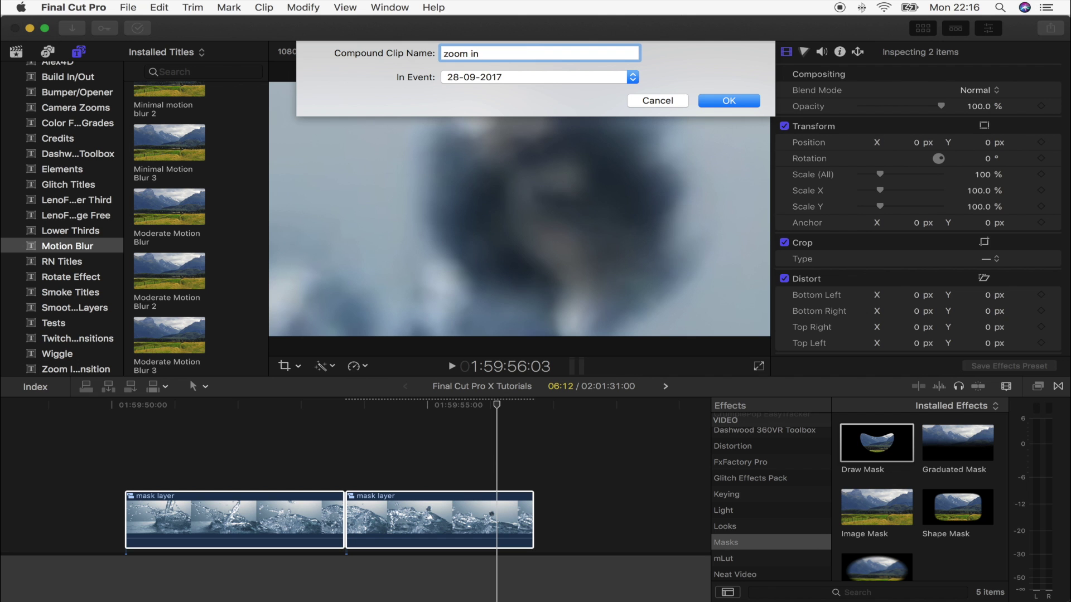
key(Return)
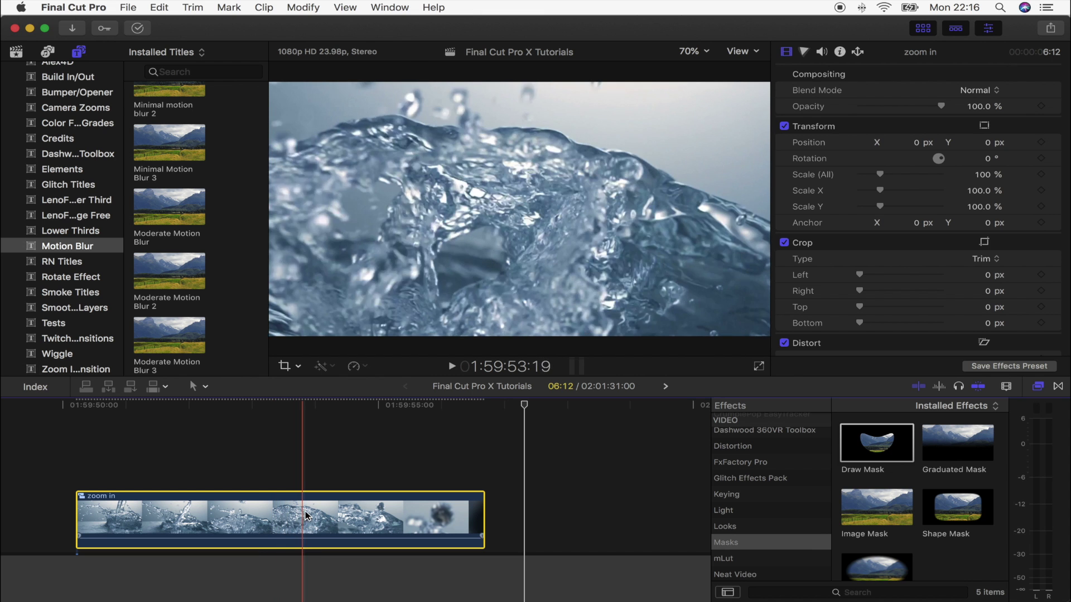
click(307, 406)
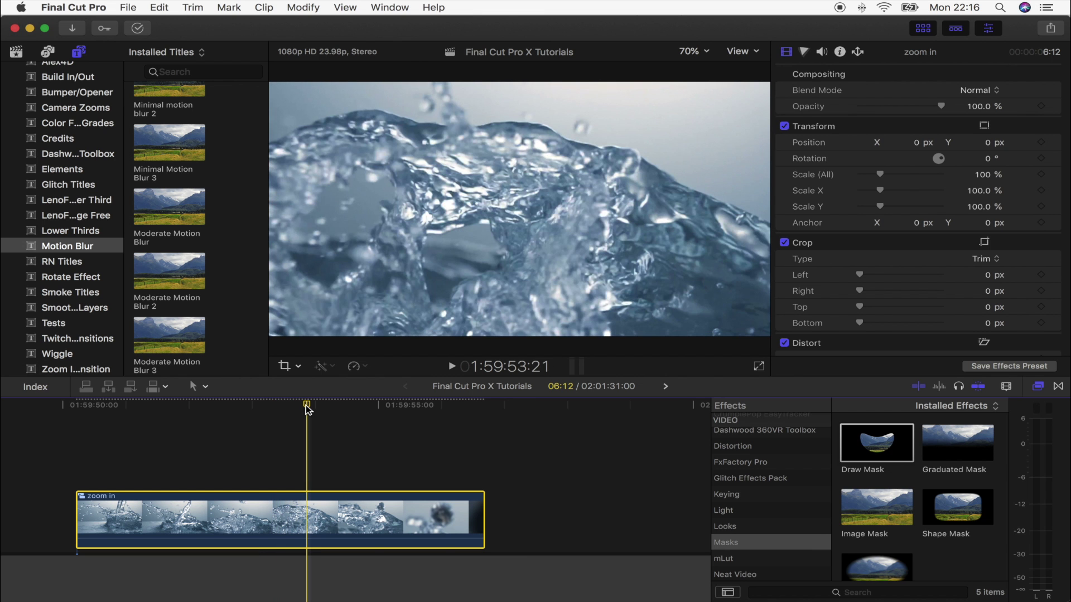
Split the 'zoom in' speed at 1:59:53:21 and speed the second section to about 457%.
key(shift+b)
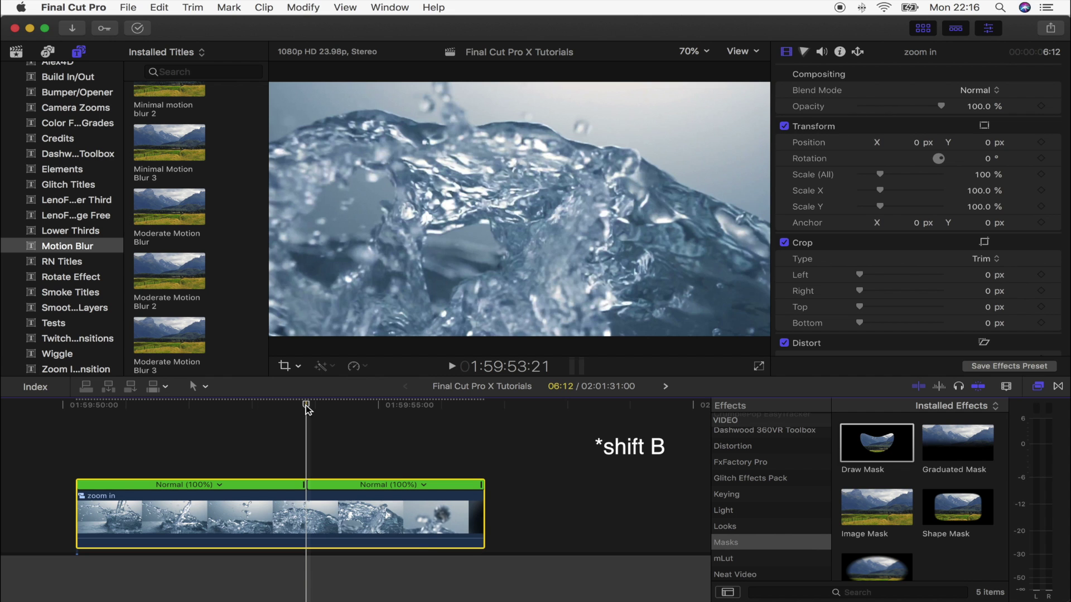
drag(482, 484, 346, 486)
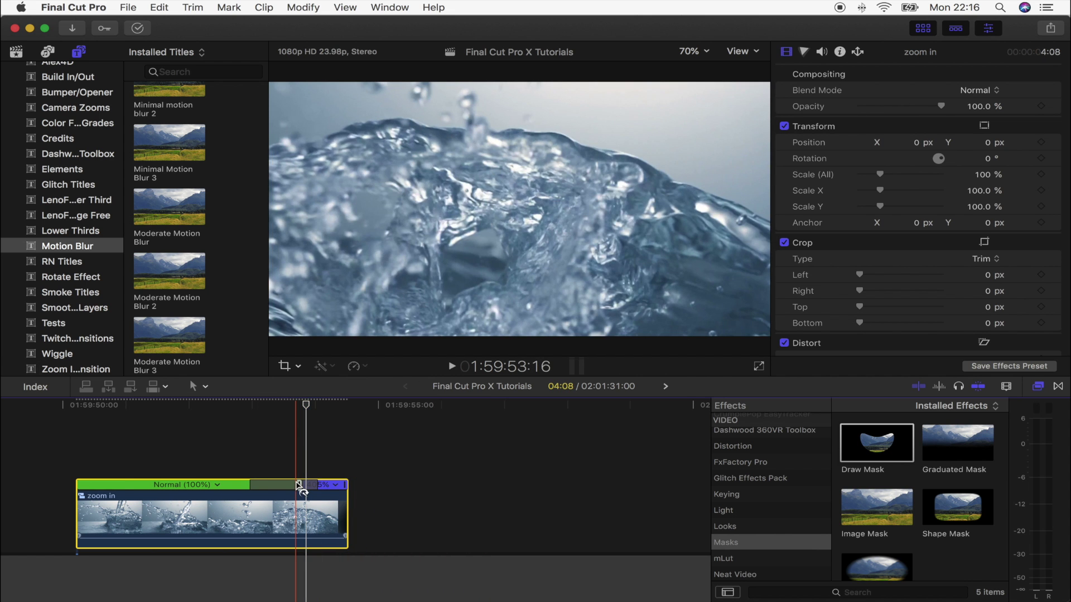
key(space)
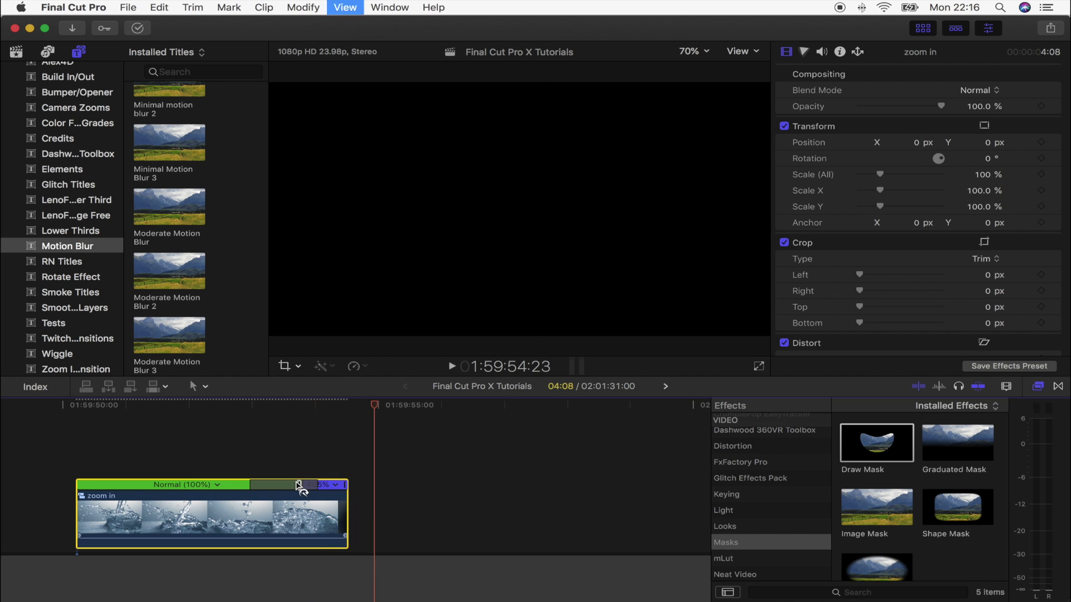
click(323, 489)
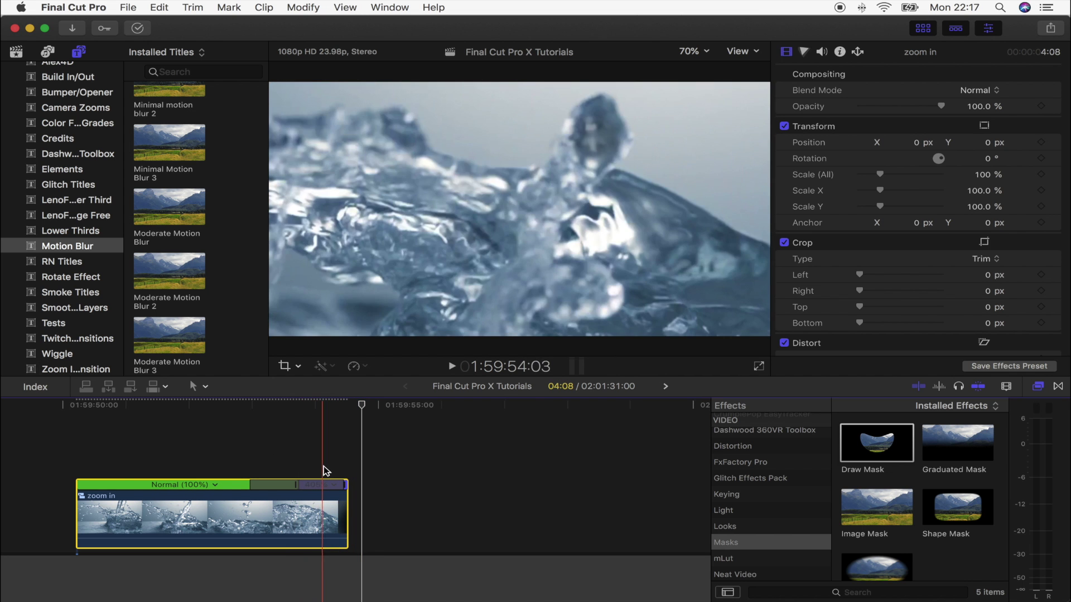
mouse_move(346, 490)
mouse_down()
mouse_move(328, 486)
mouse_move(363, 486)
mouse_move(342, 487)
mouse_up()
click(319, 441)
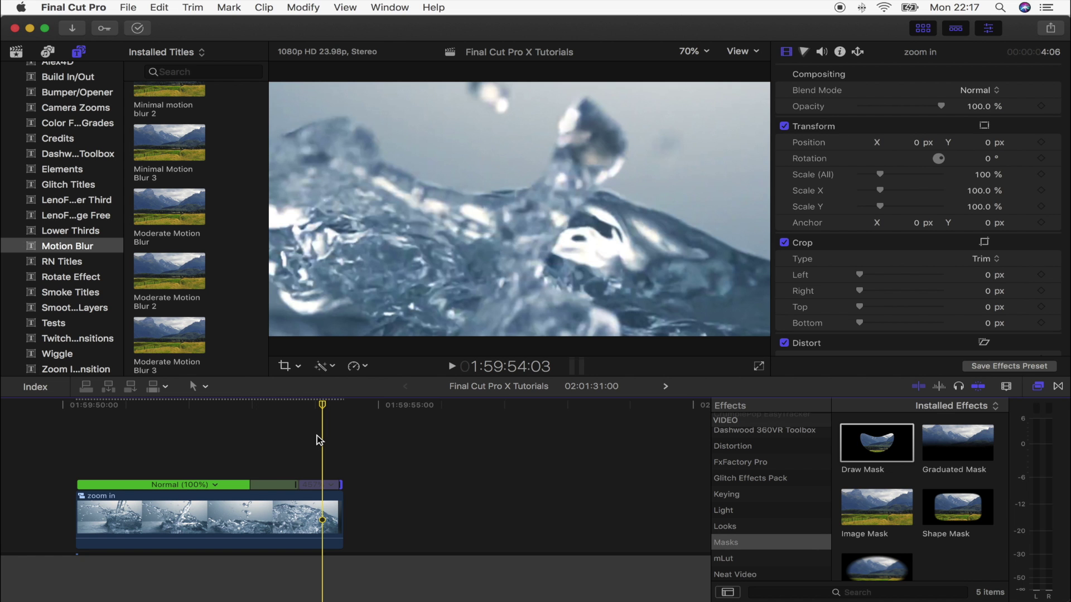
key(super+minus)
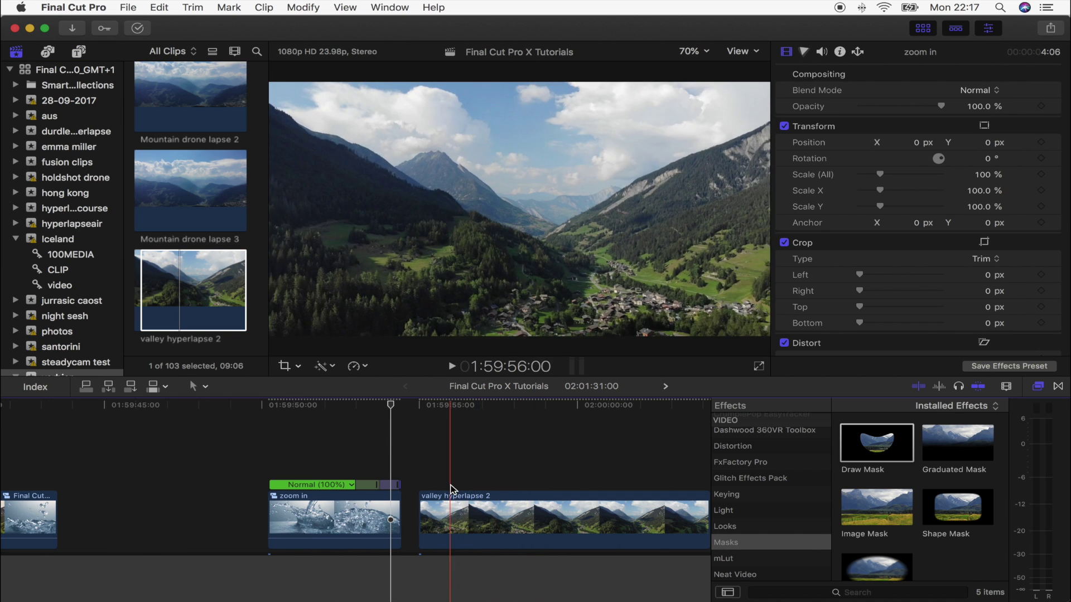
Move valley hyperlapse 2 beneath the zoom in clip and preview the droplet reveal.
key(super+equal)
key(super+equal)
drag(613, 518, 419, 516)
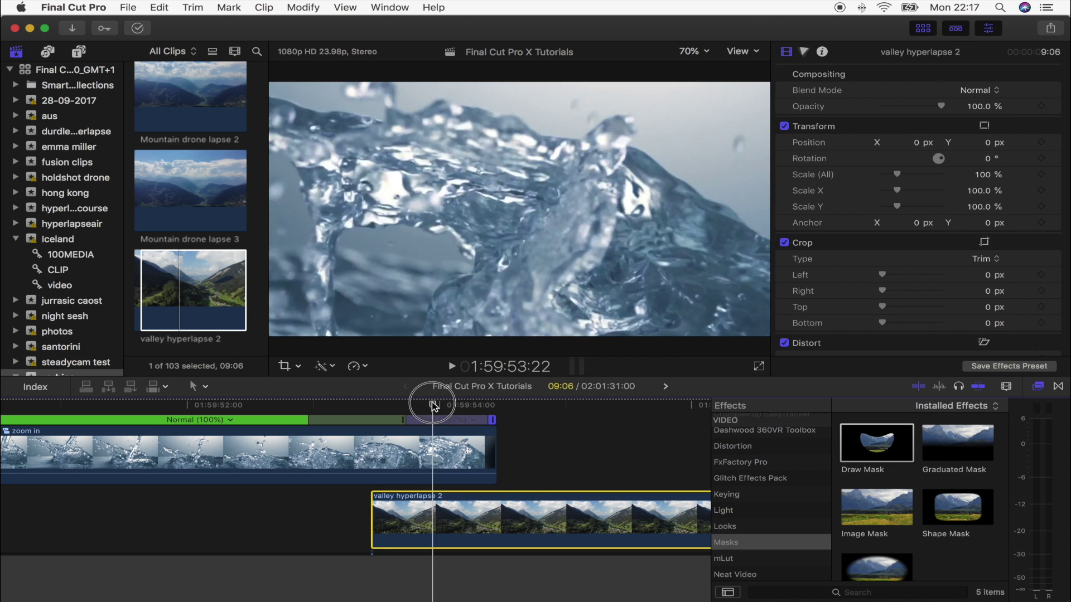
key(space)
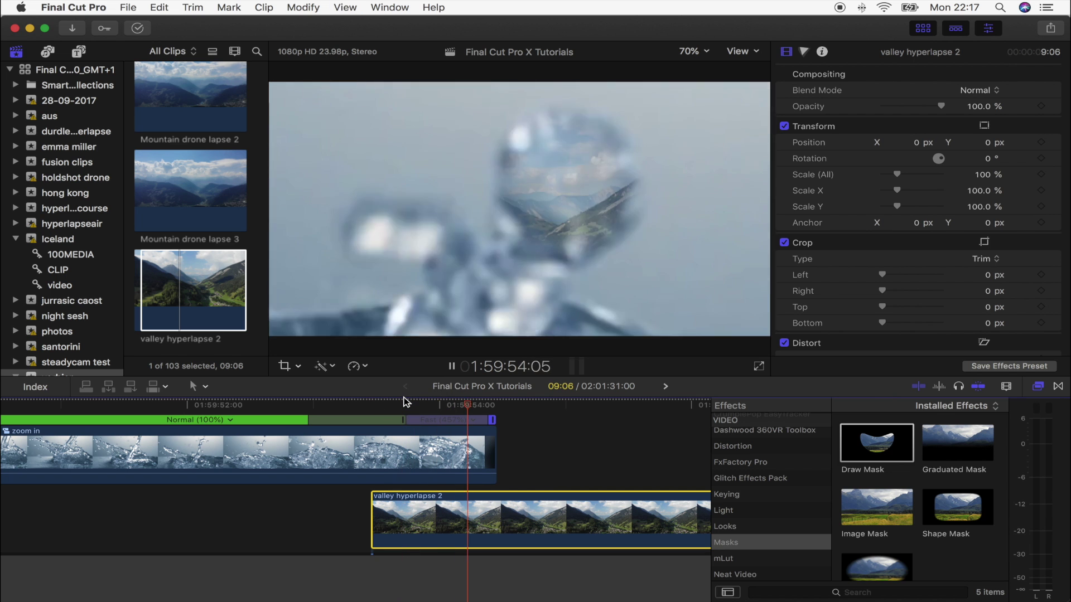
key(space)
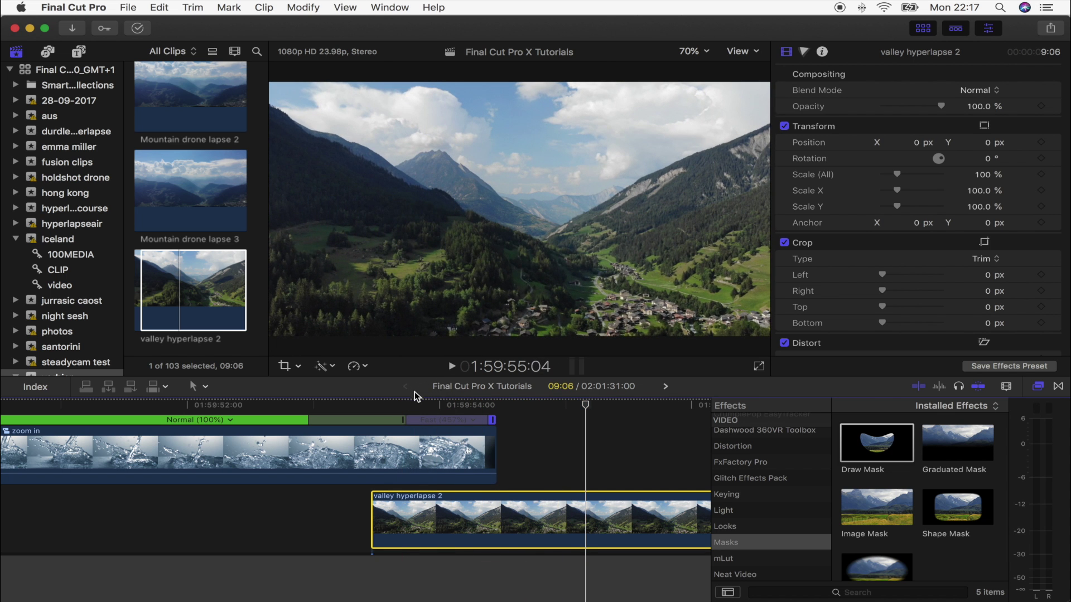
key(space)
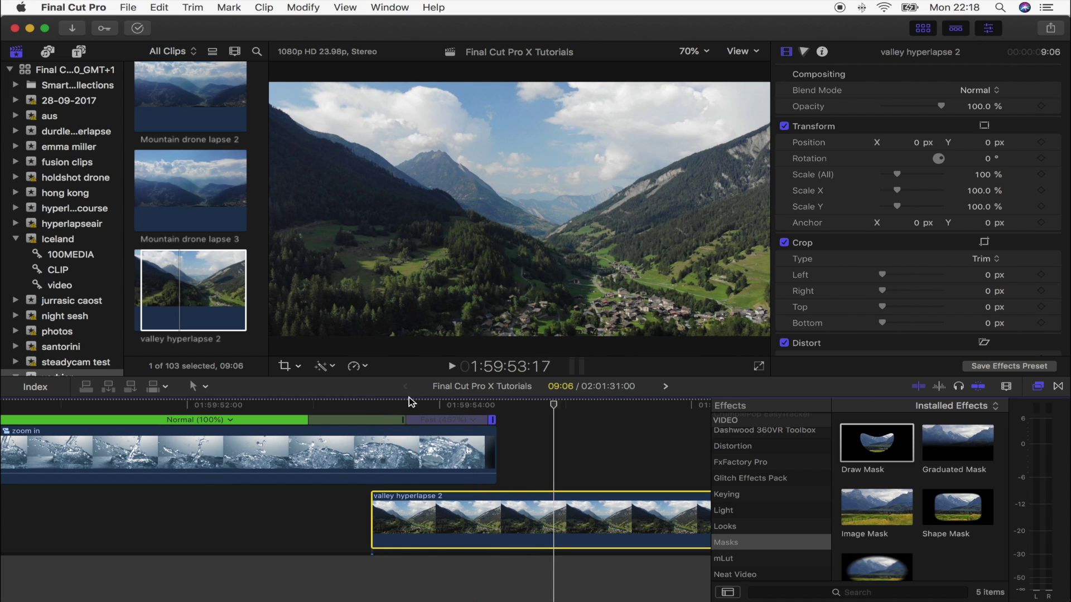
Trim valley hyperlapse 2's start to 9:01 and bring up the Liquify transitions.
scroll(463, 412, right, 2)
click(451, 404)
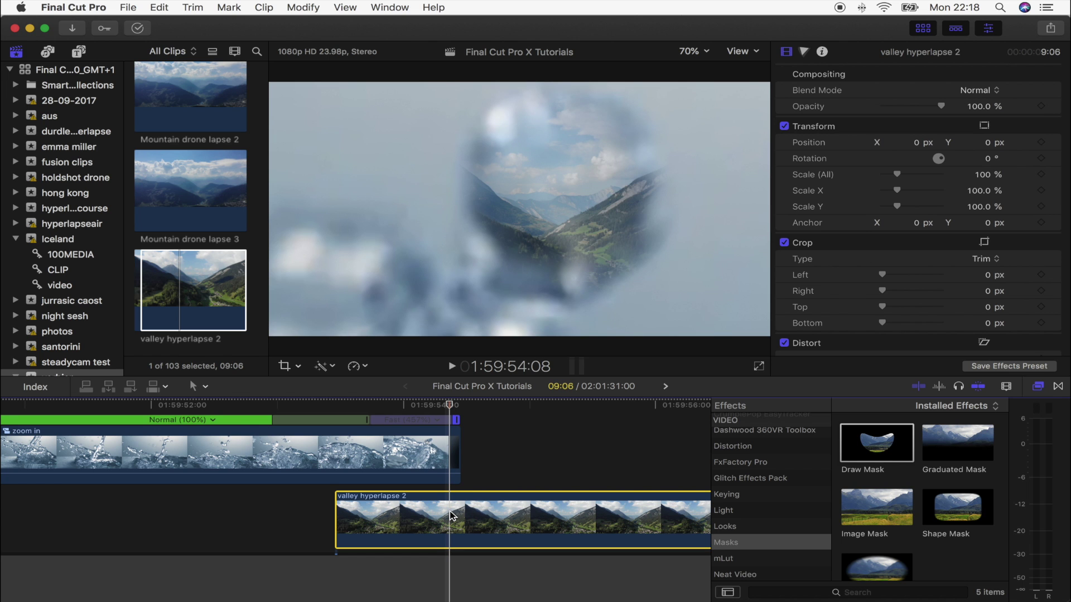
click(486, 512)
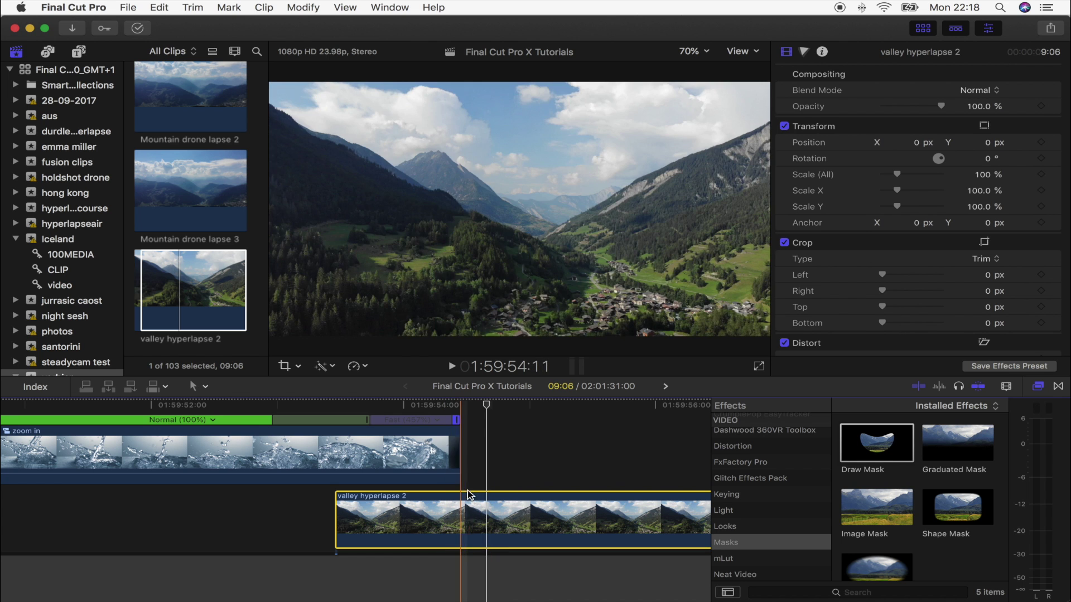
scroll(747, 469, up, 6)
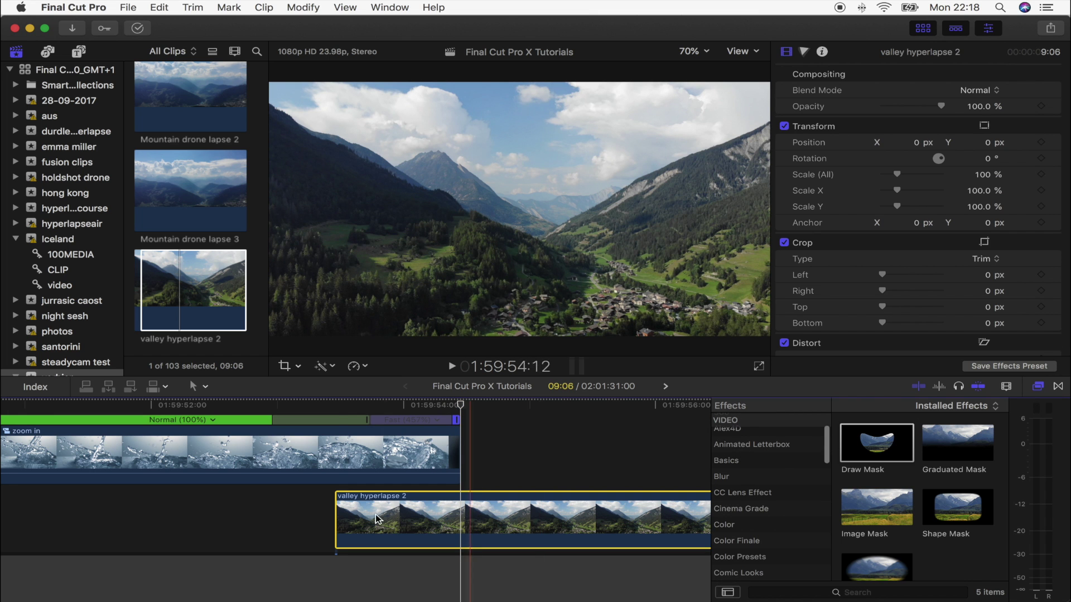
drag(337, 516, 364, 517)
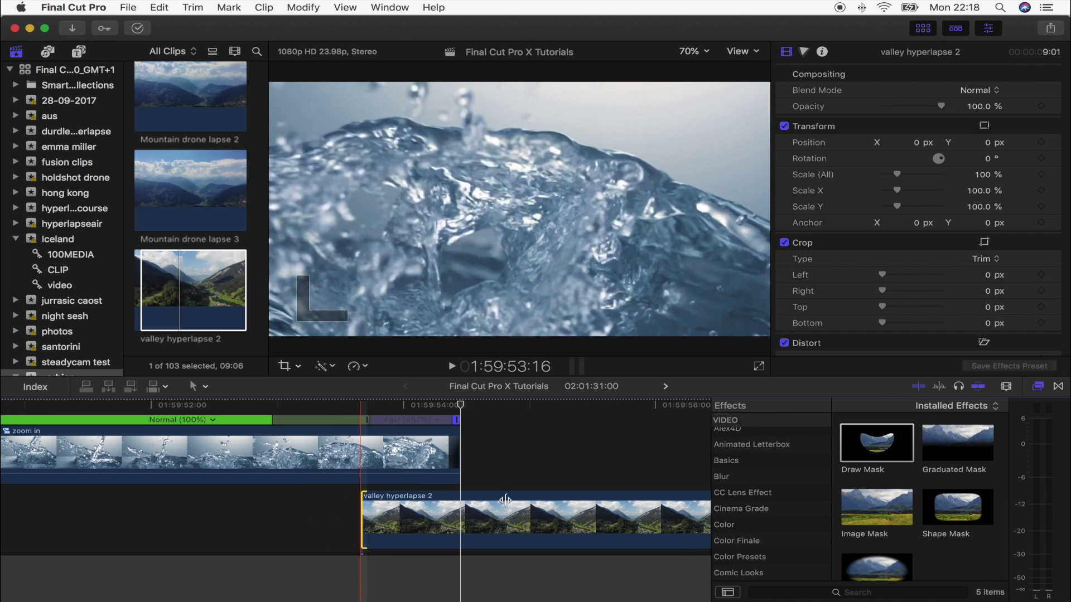
click(1058, 386)
scroll(775, 505, down, 4)
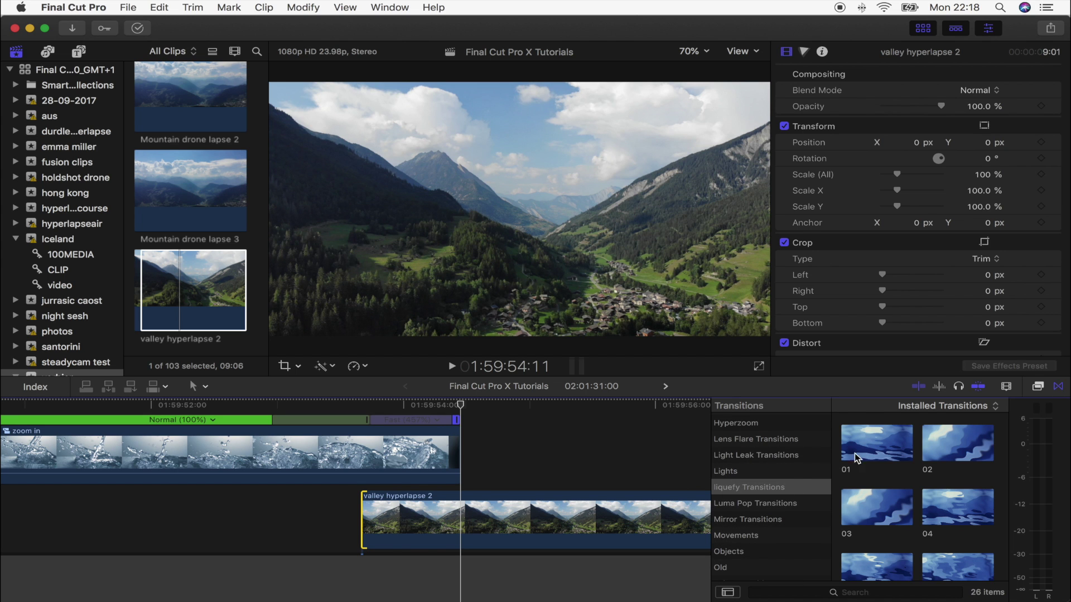
Add Liquify transition 01 to valley hyperlapse 2 and shift them slightly earlier.
double_click(878, 447)
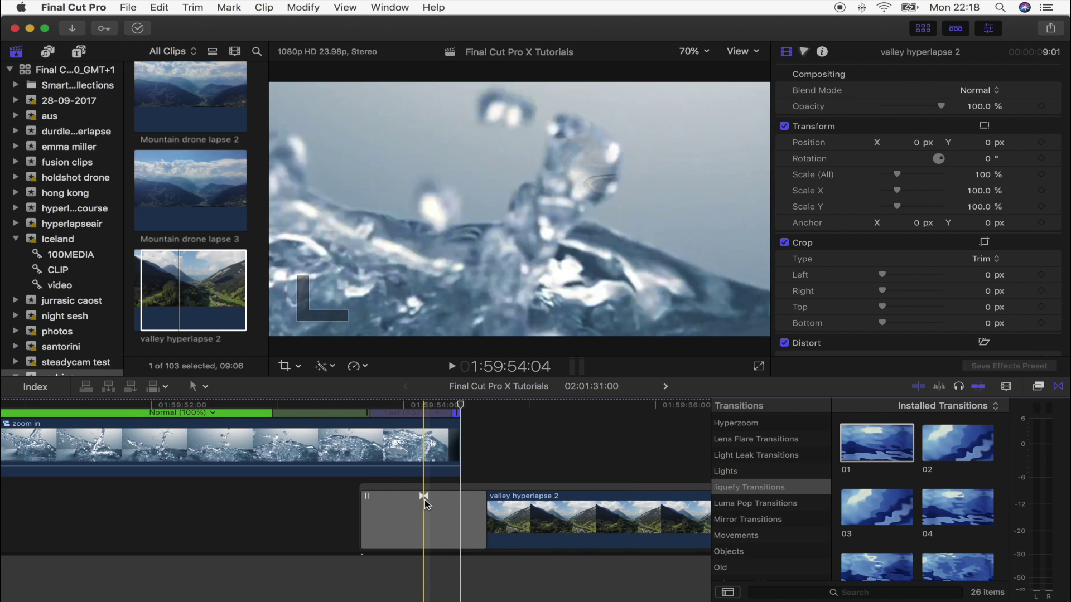
click(440, 496)
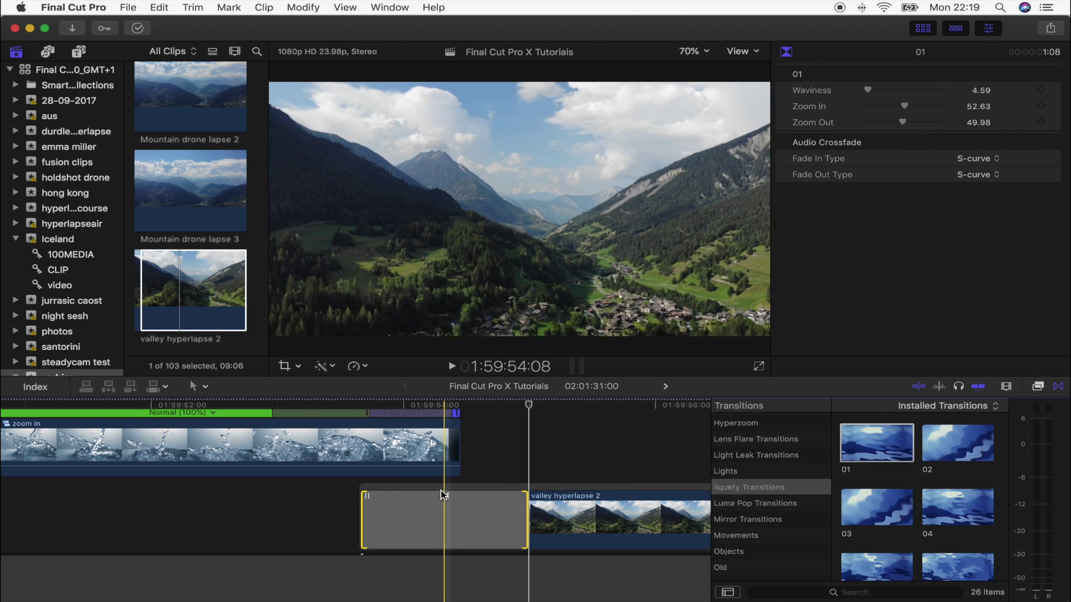
drag(430, 487, 410, 487)
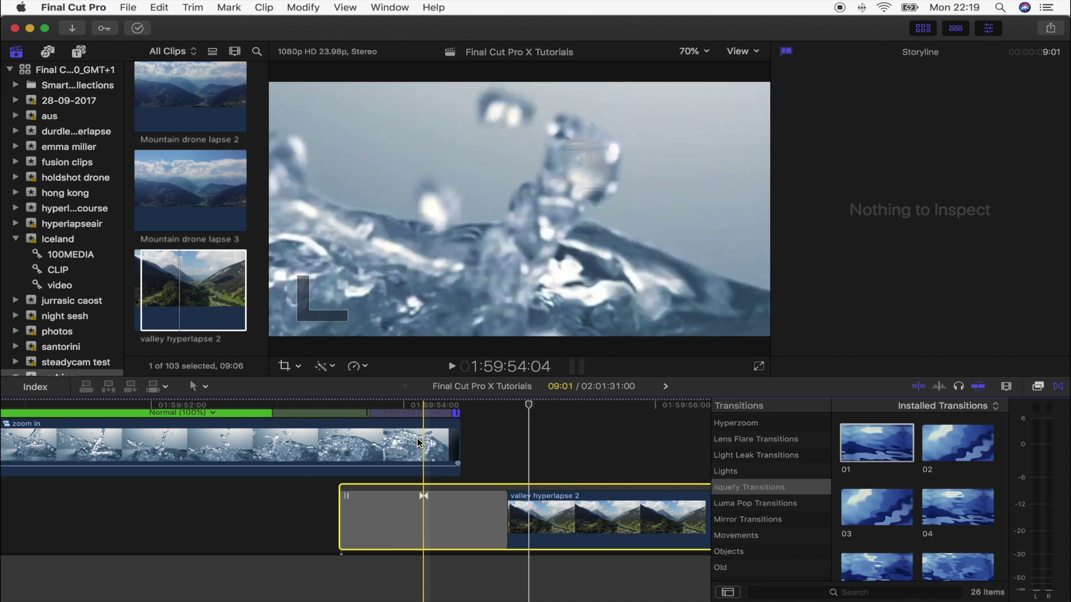
Preview the splash-to-valley ripple, then select the transition together with valley hyperlapse 2.
key(space)
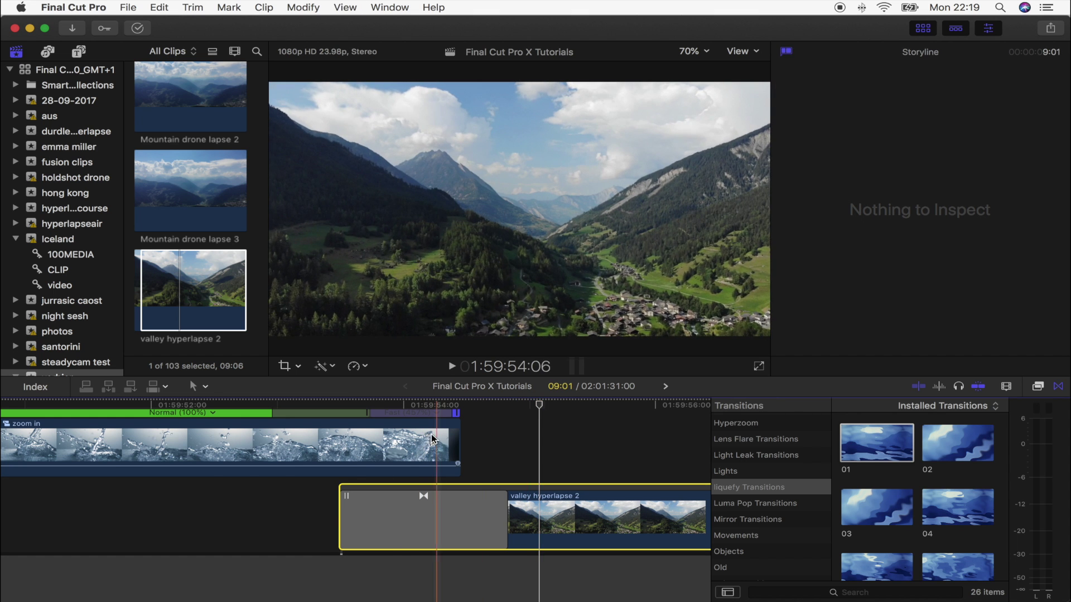
key(space)
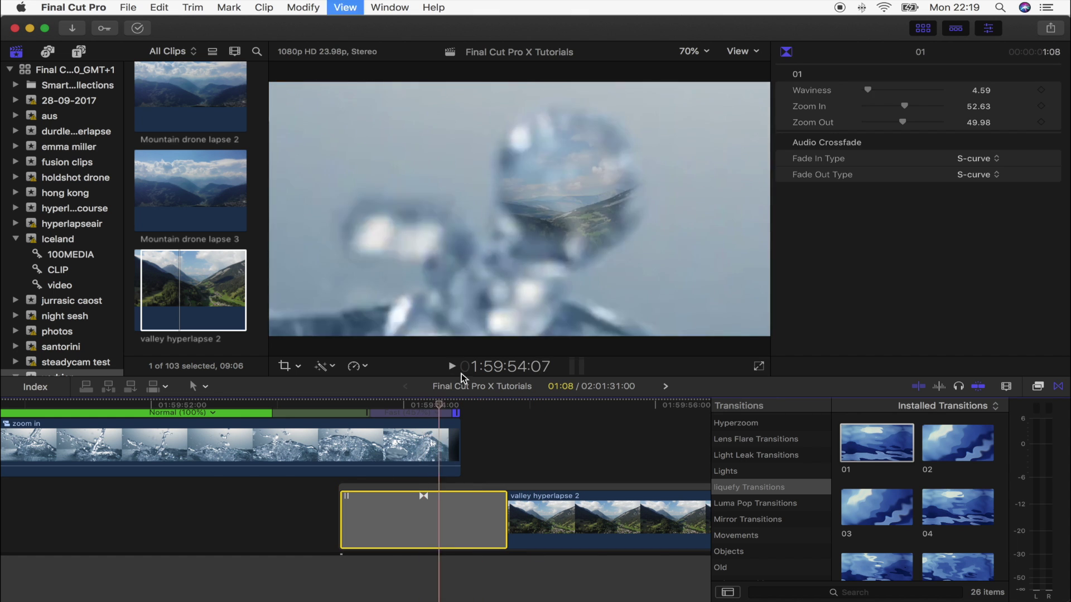
key(space)
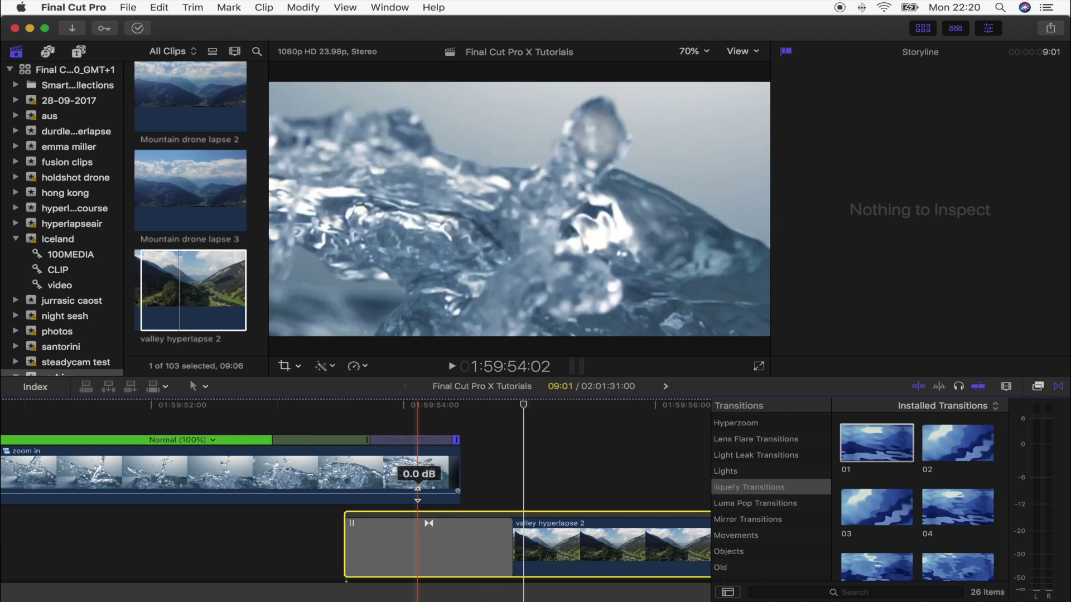
click(501, 562)
super+click(567, 551)
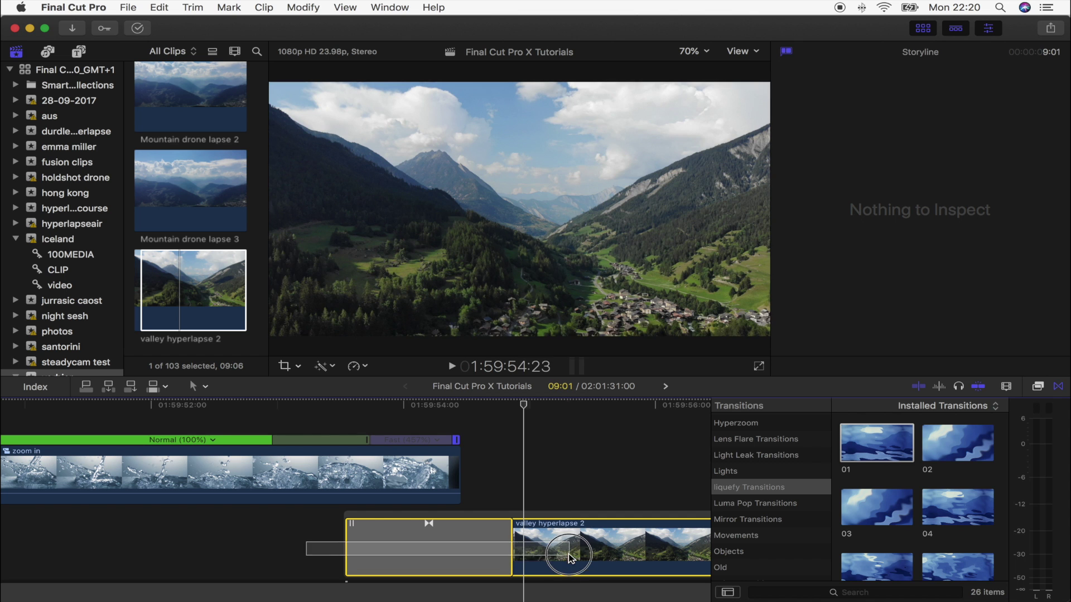
Turn the Liquify transition and valley clip into compound clip 'Final Cut Pro X Tutorials Clip 174'.
right_click(576, 544)
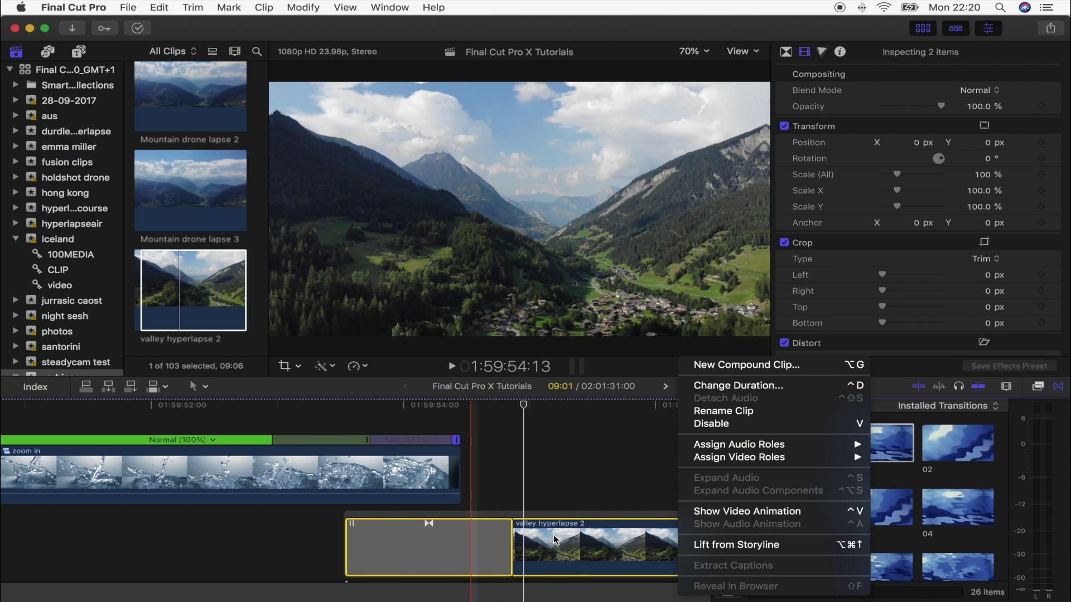
click(719, 366)
click(730, 100)
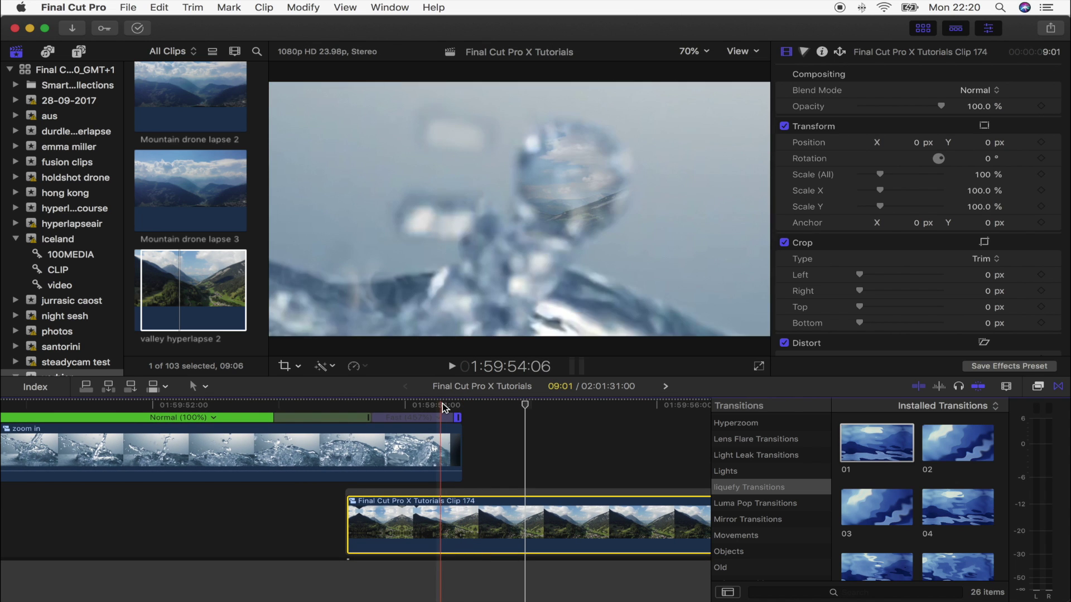
click(446, 405)
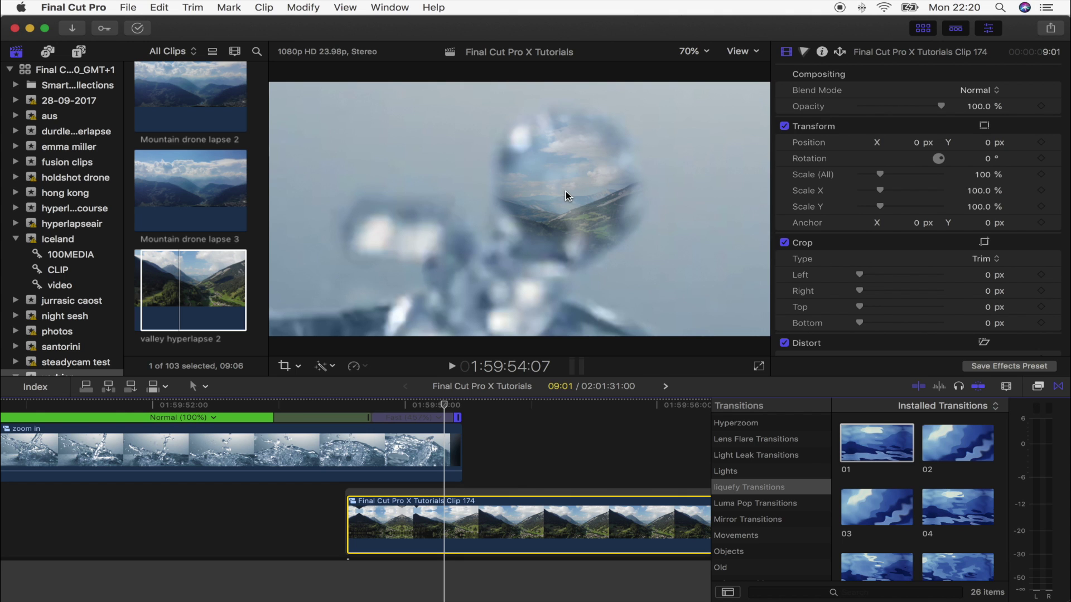
Show Transform controls on the compound clip and keyframe its full-frame 100% scale.
click(462, 406)
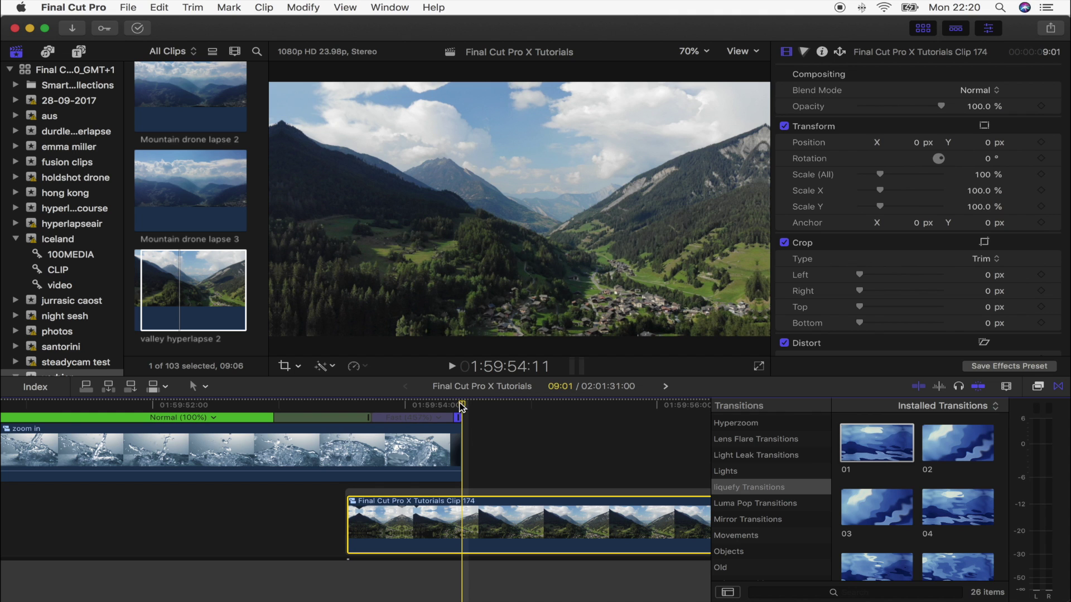
drag(462, 407, 454, 408)
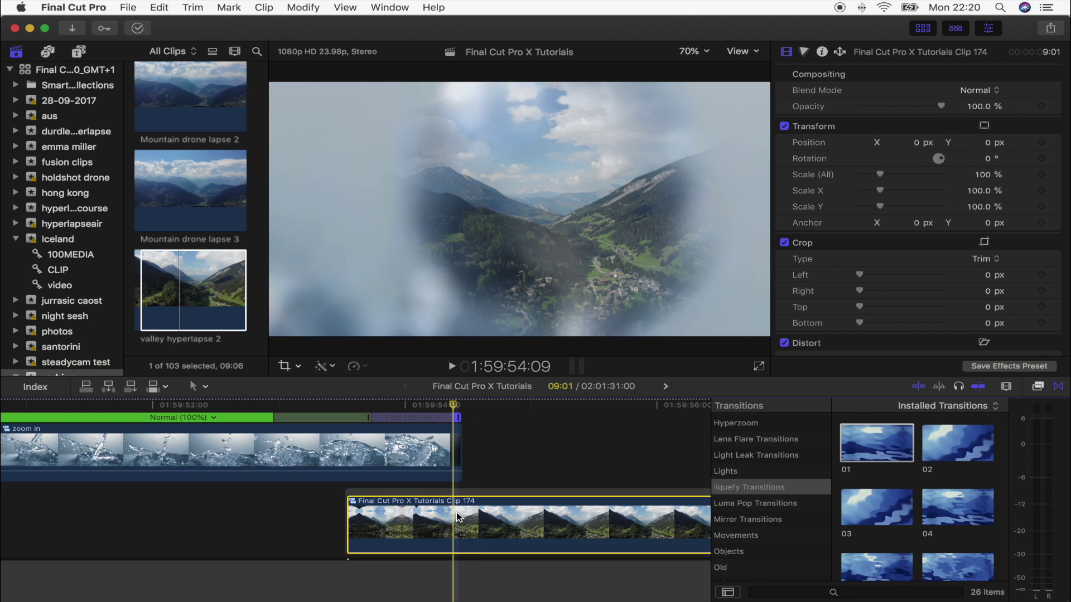
click(299, 368)
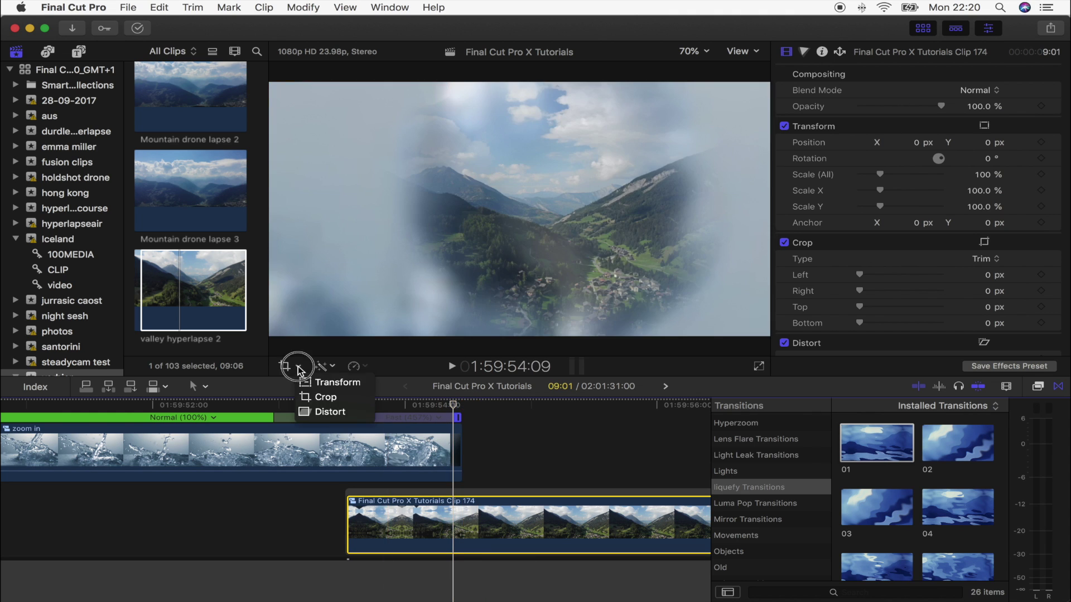
click(325, 384)
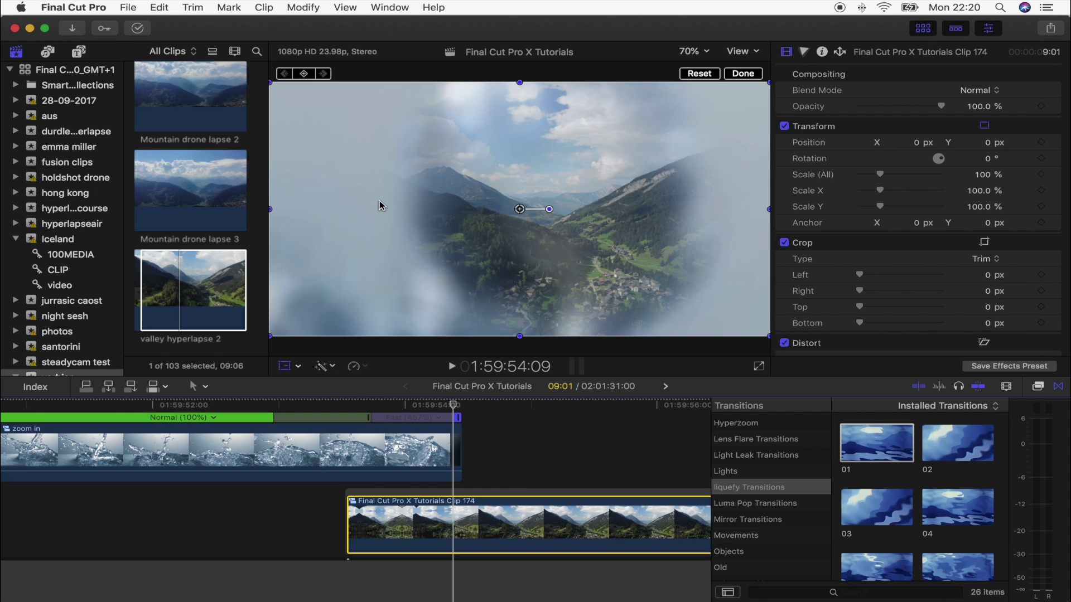
click(304, 74)
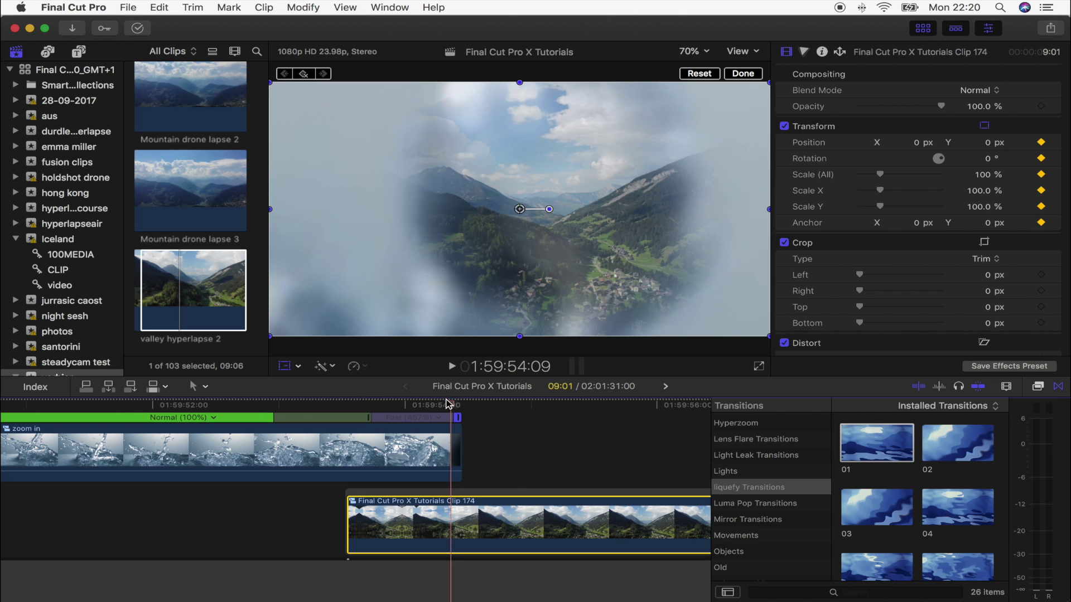
Keyframe the valley at 41% scale inside the droplet at the transition start, then review the zoom.
drag(449, 403, 424, 405)
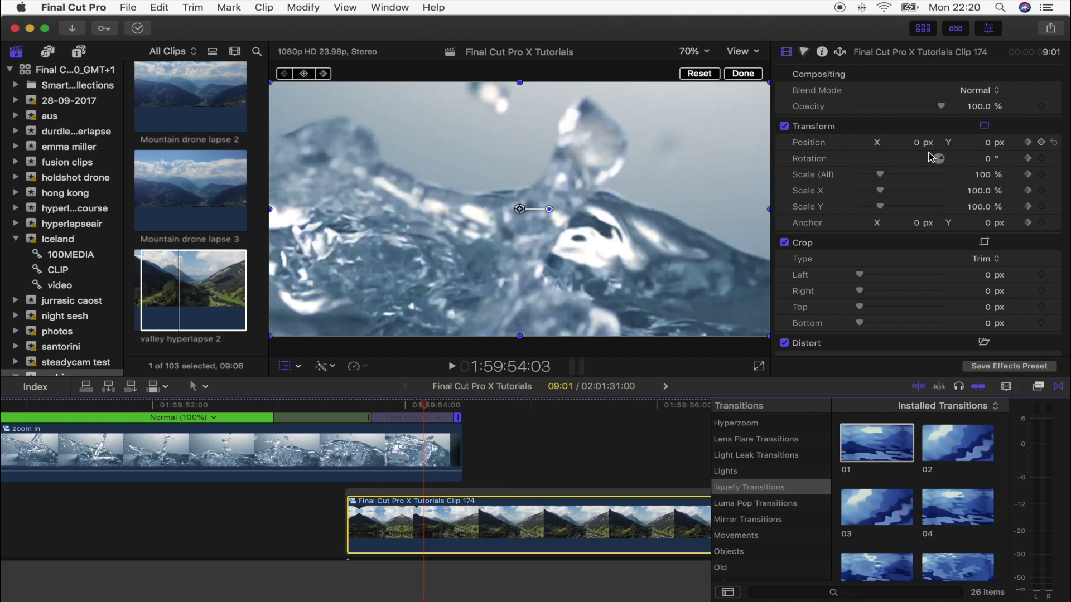
drag(881, 177, 868, 178)
drag(520, 210, 592, 136)
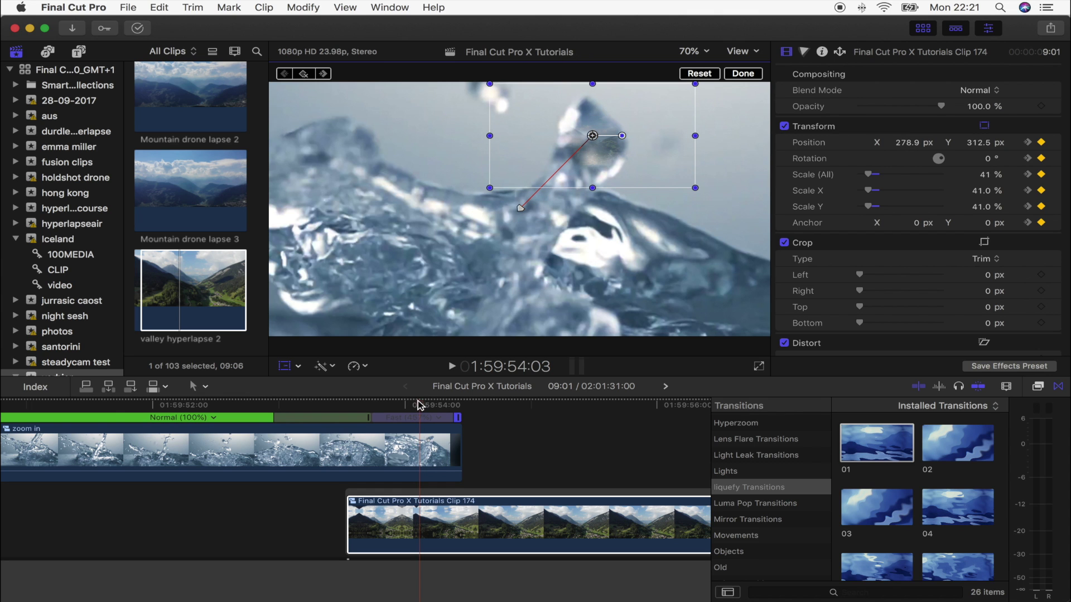
drag(419, 405, 442, 407)
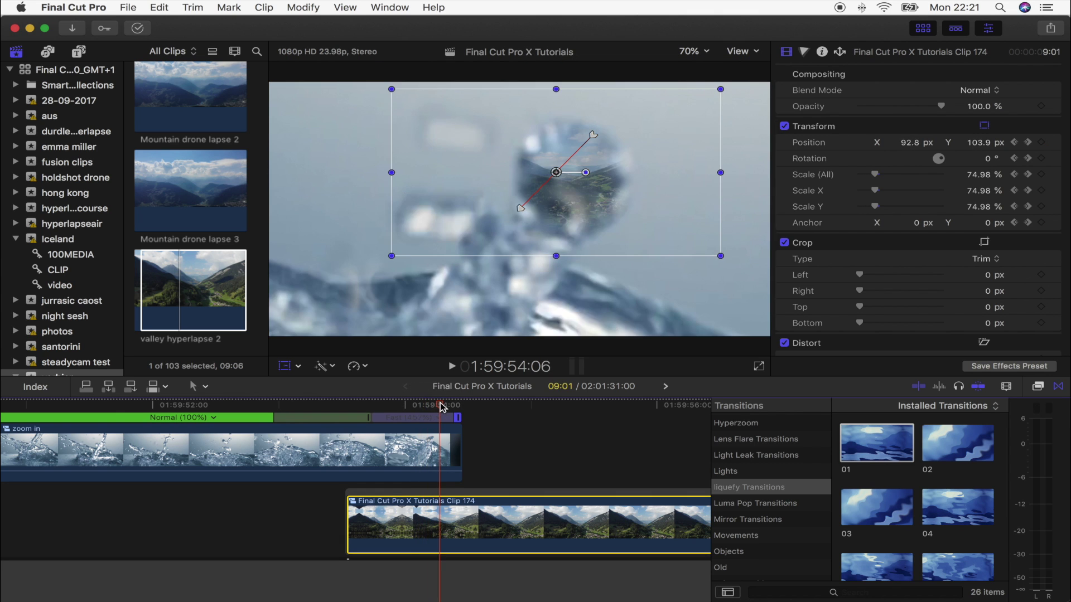
key(Right)
key(Right)
key(Right)
key(Right)
key(Right)
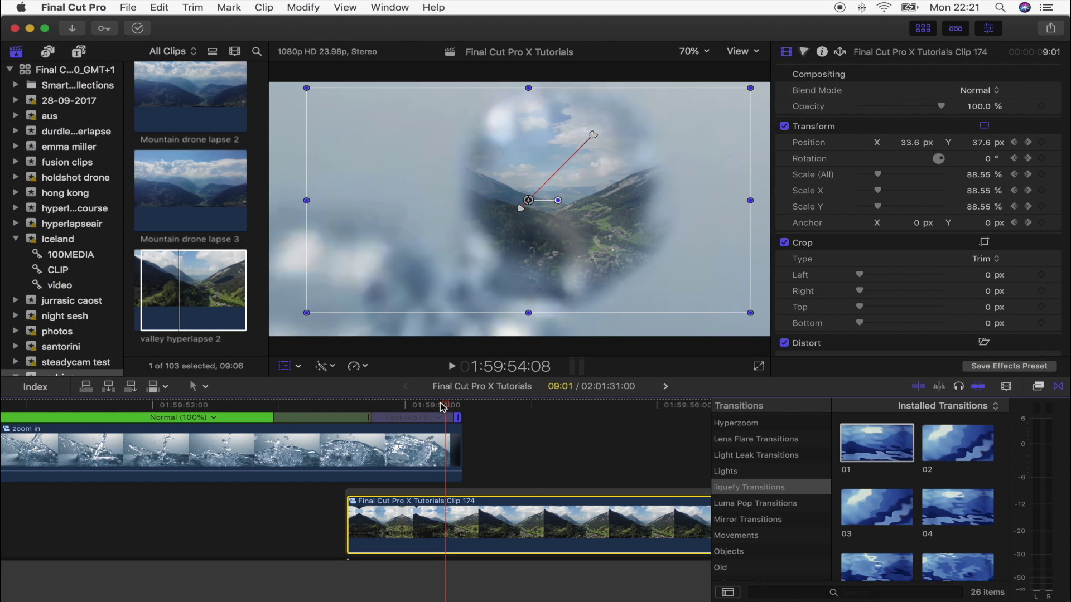
key(Left)
key(Left)
key(Left)
key(Left)
key(Left)
key(Left)
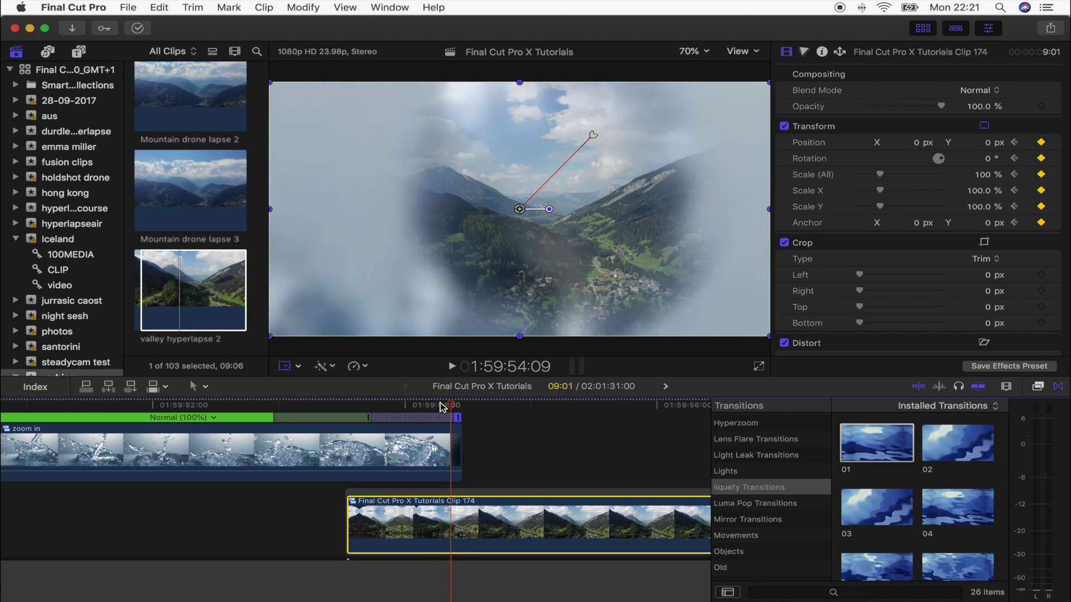
key(Left)
key(Left)
key(Left)
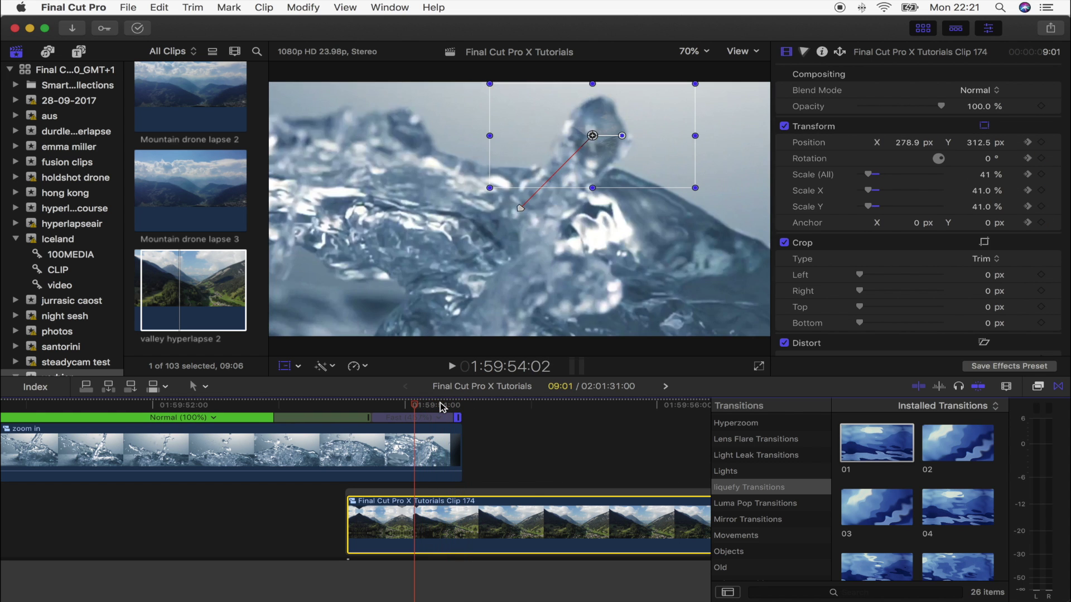
key(Right)
key(Right)
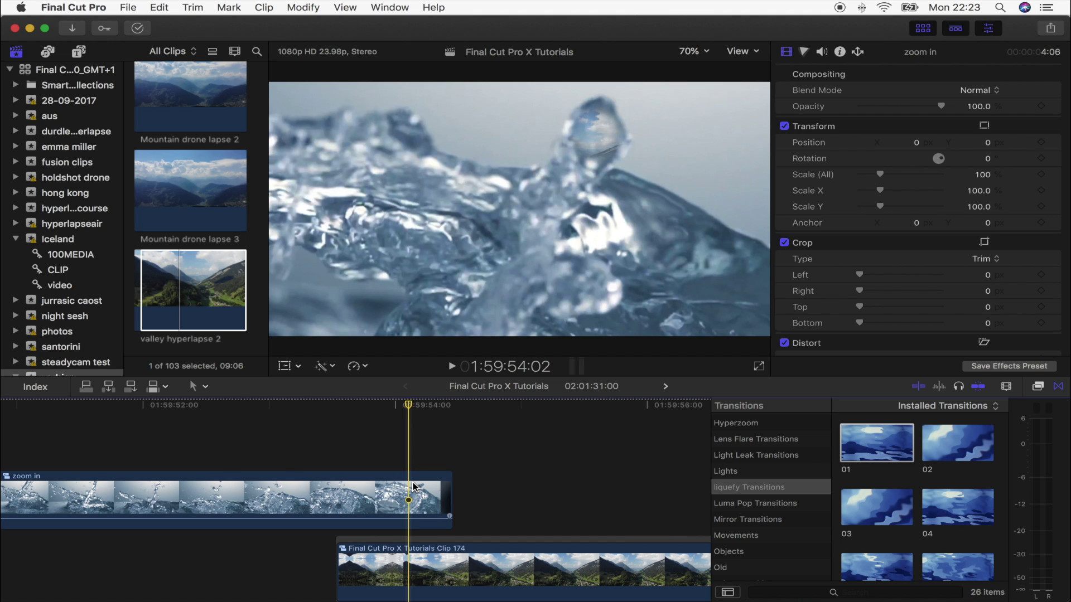
Place Moderate Motion Blur 3 above the clips, trimmed to cover only the droplet zoom.
click(78, 51)
scroll(63, 189, down, 1)
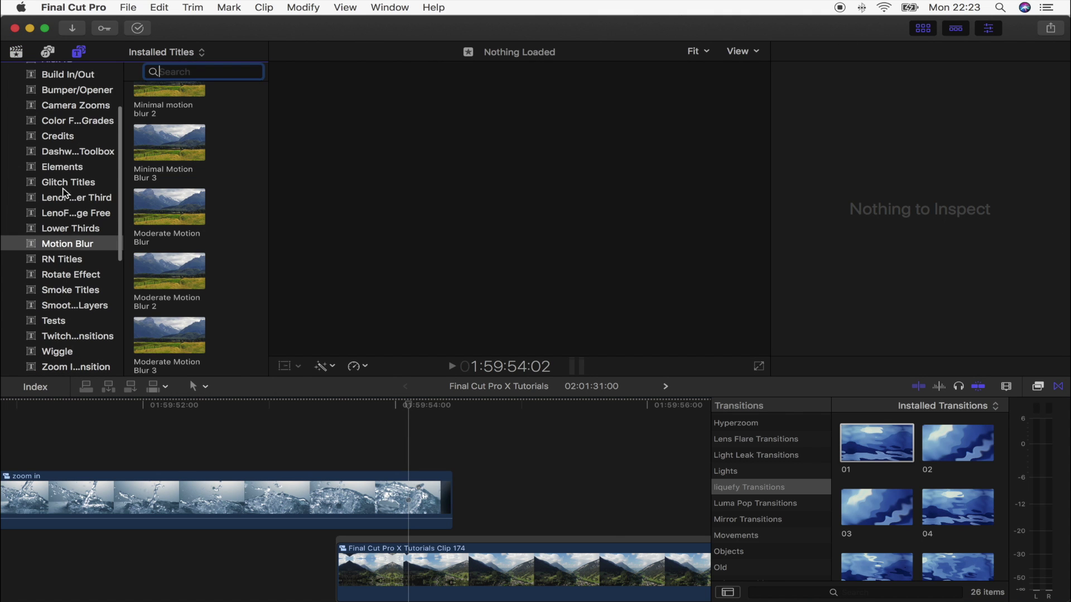
click(78, 244)
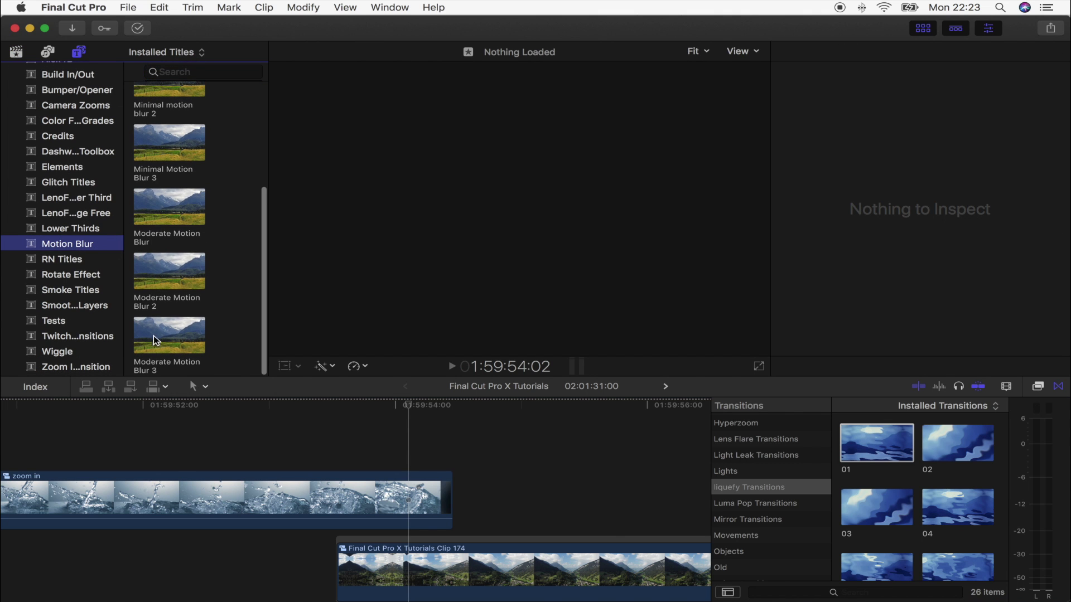
drag(154, 340, 368, 456)
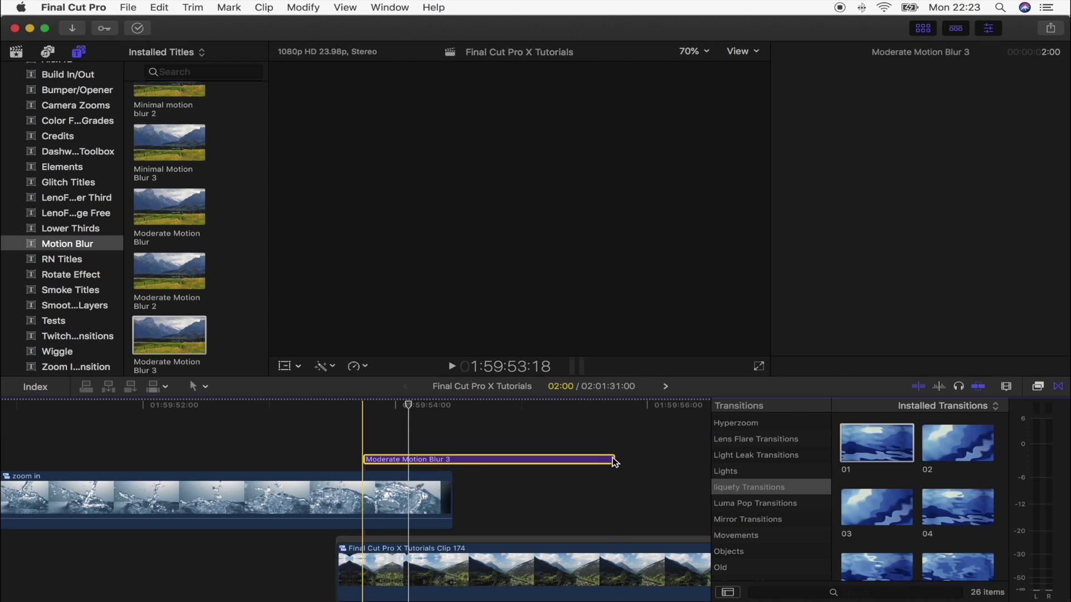
drag(614, 462, 509, 461)
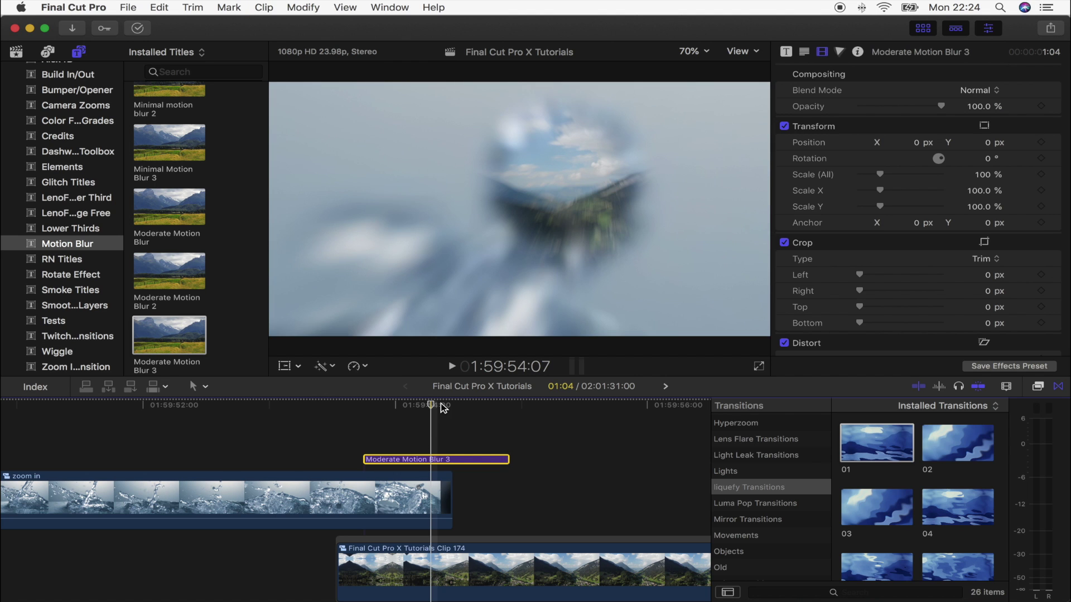
key(Right)
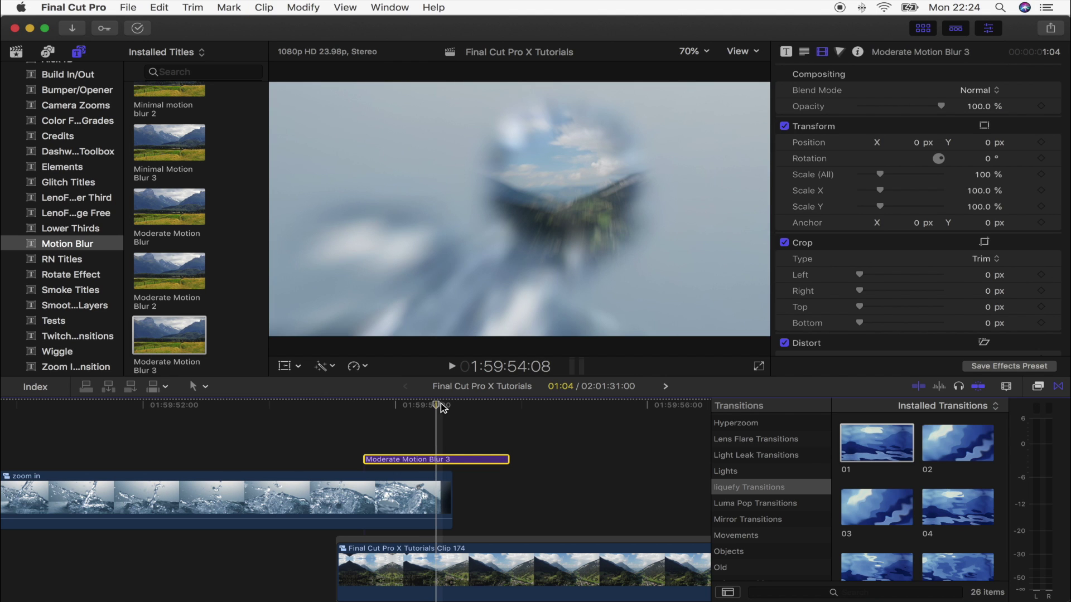
key(Right)
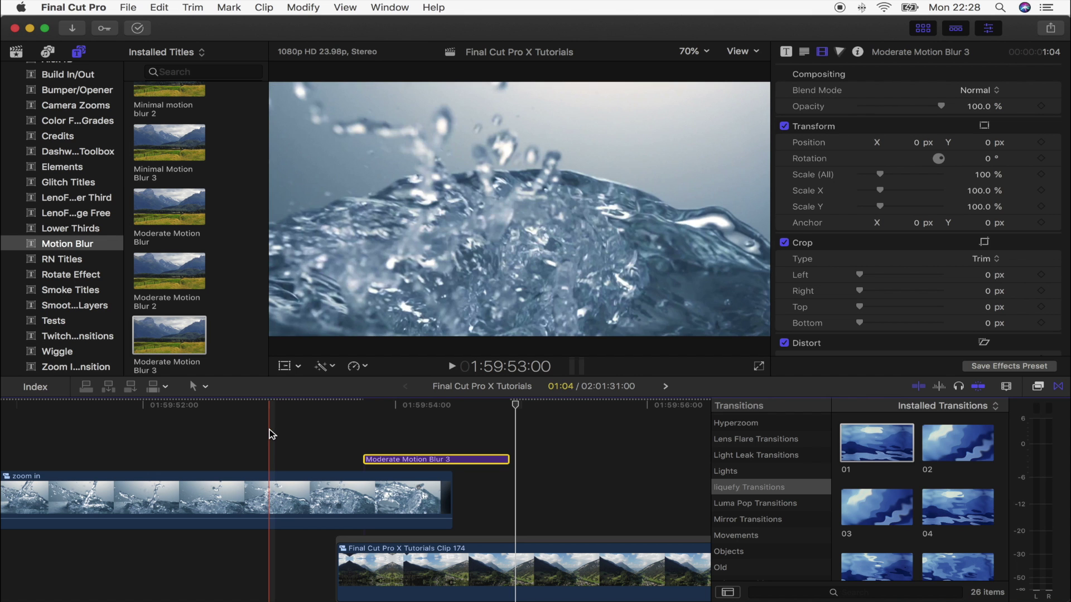
key(space)
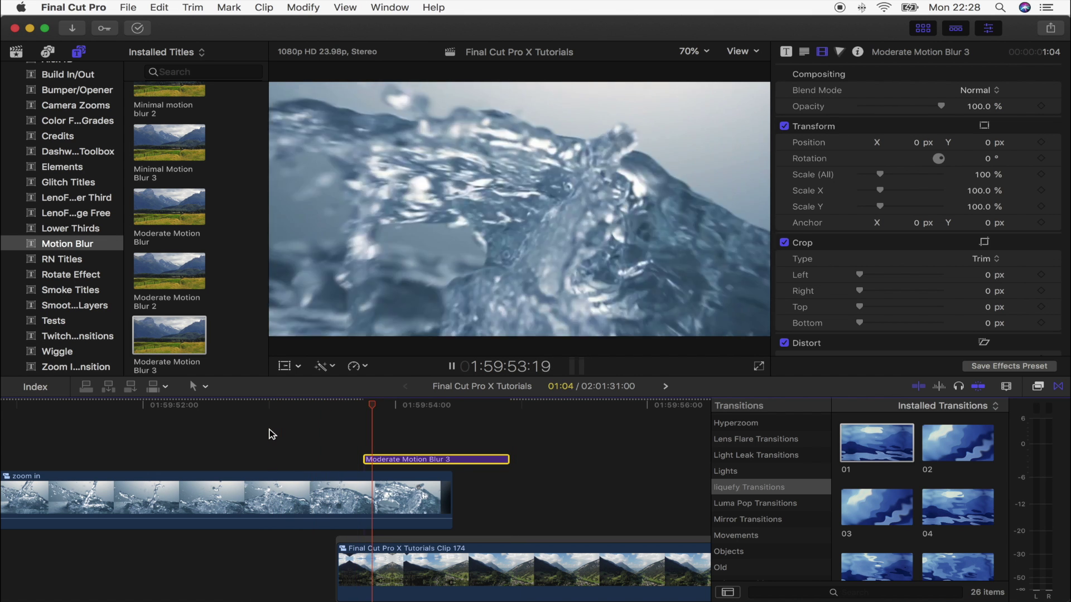
key(space)
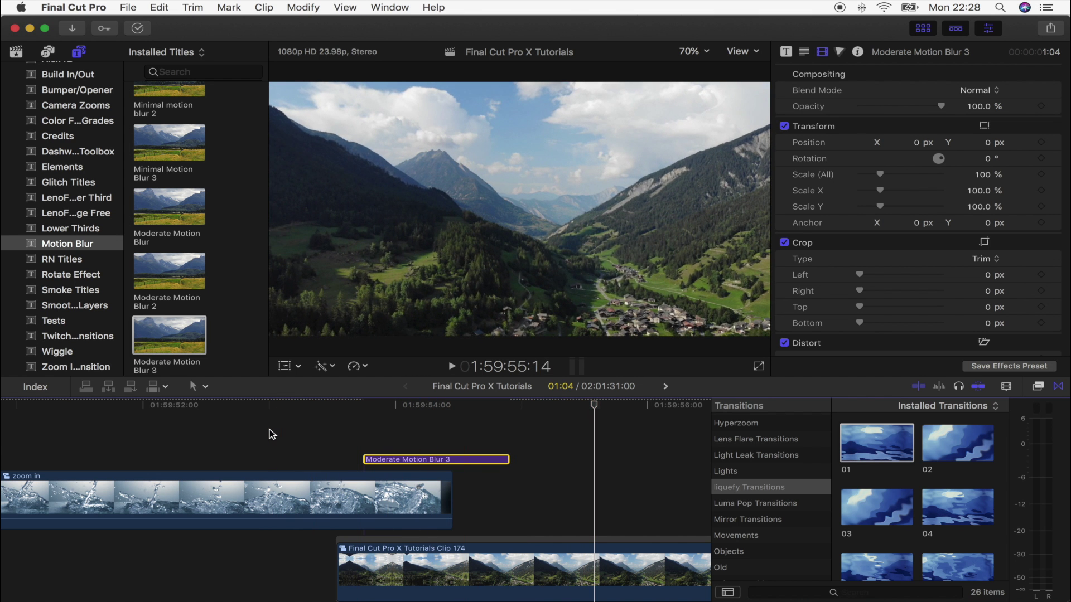